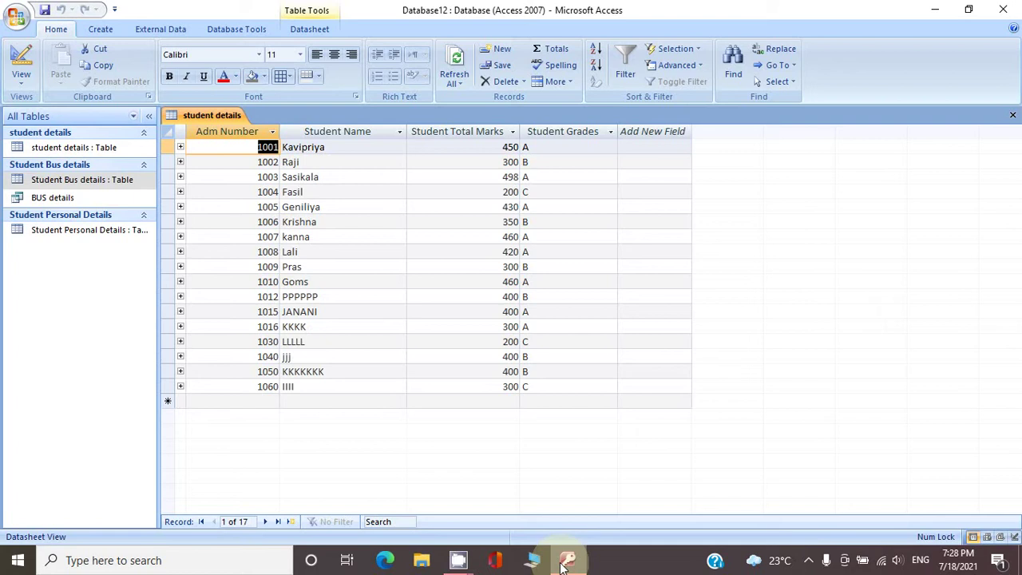
# - Create a report from the student details table
pyautogui.click(112, 32)
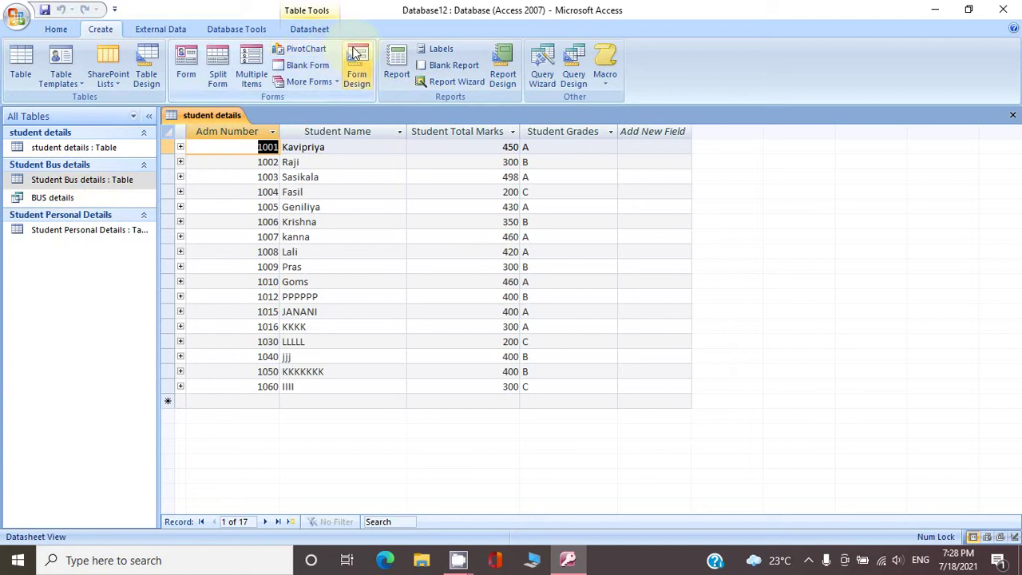
pyautogui.click(396, 64)
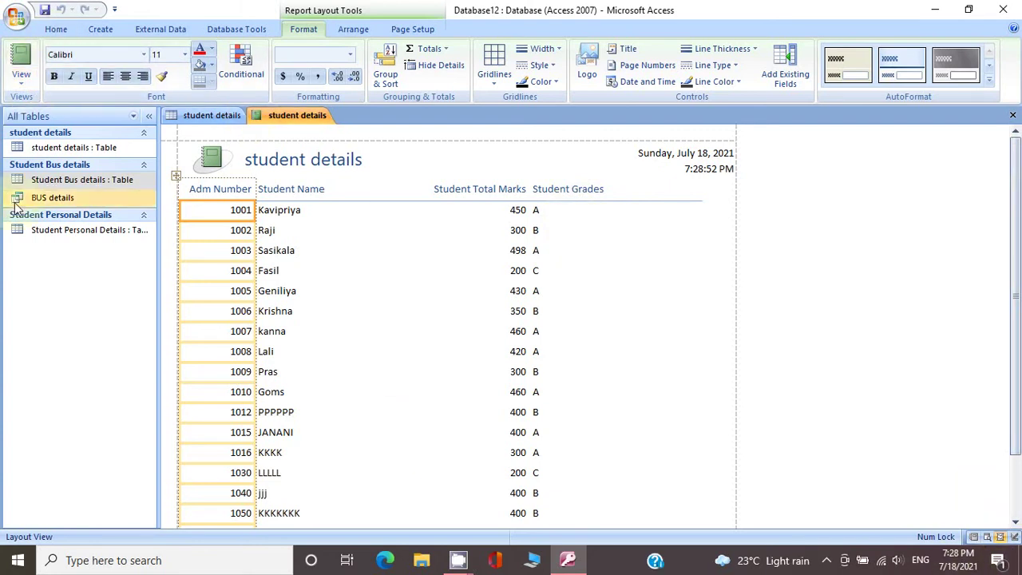
pyautogui.click(22, 83)
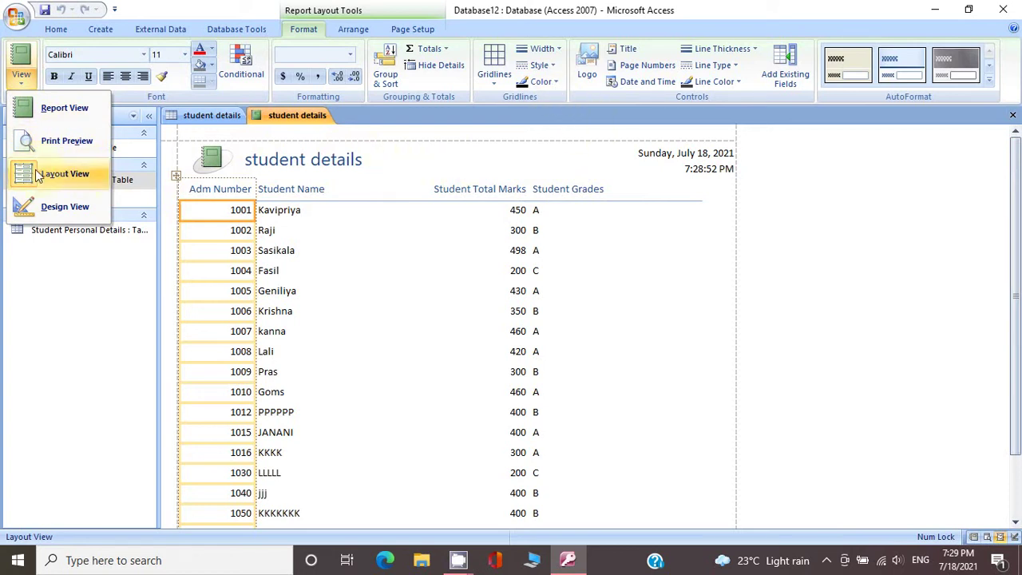
pyautogui.click(447, 250)
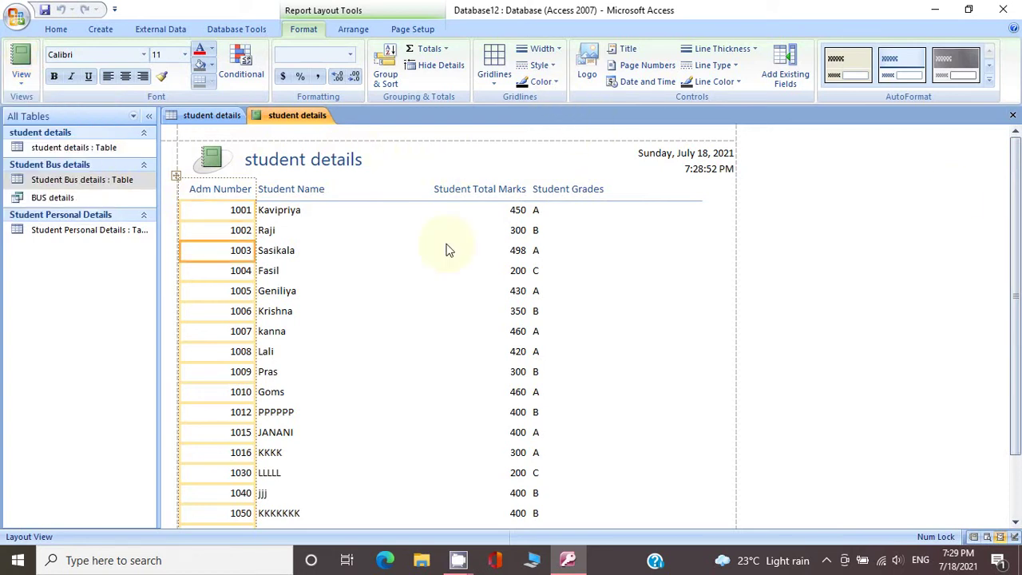
# - Delete the page number and the record count beneath the Adm Number column at the end of the report
pyautogui.moveTo(1016, 238); pyautogui.dragTo(1017, 299)
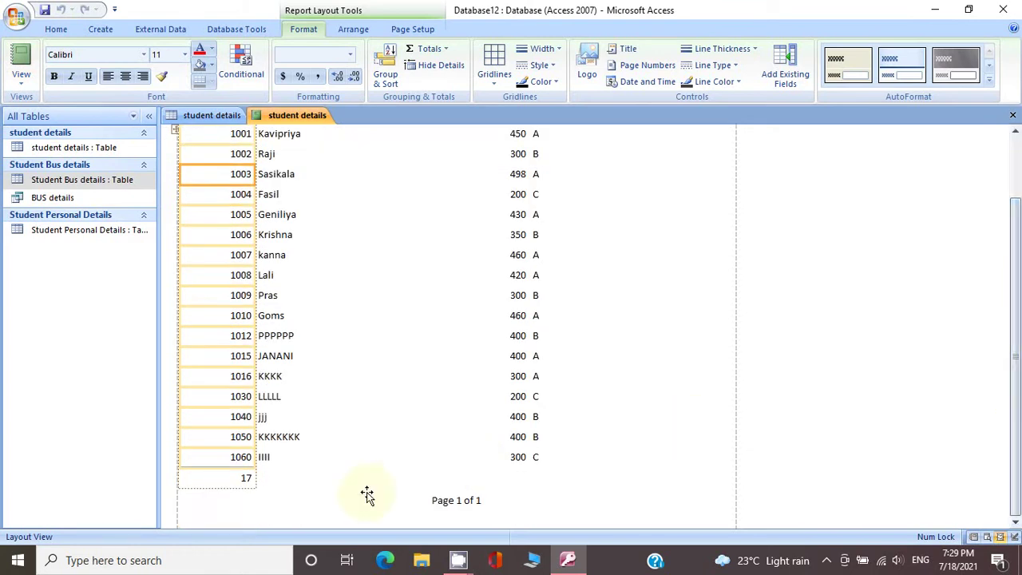
pyautogui.click(455, 497)
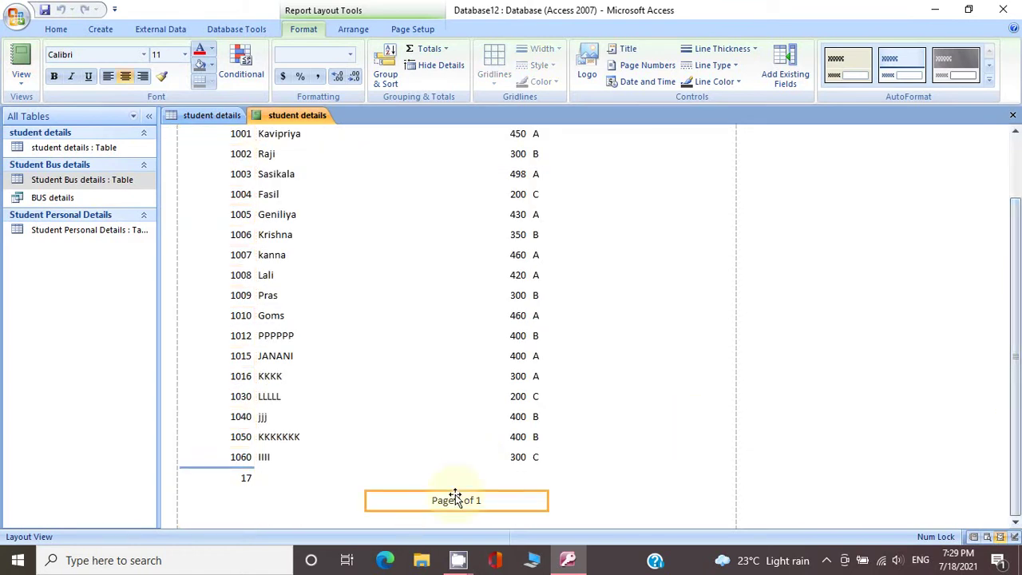
pyautogui.click(222, 482)
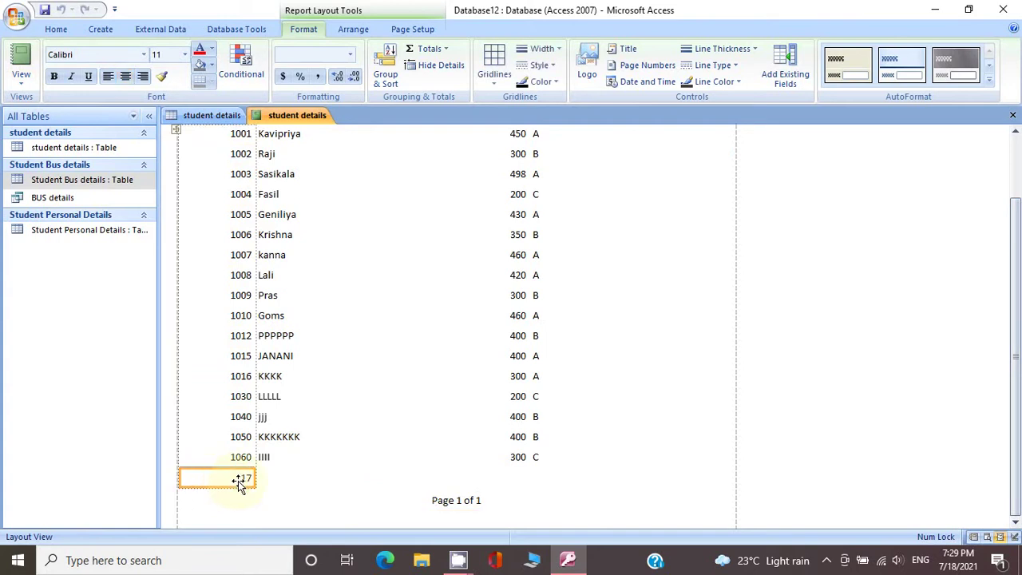
pyautogui.click(436, 506)
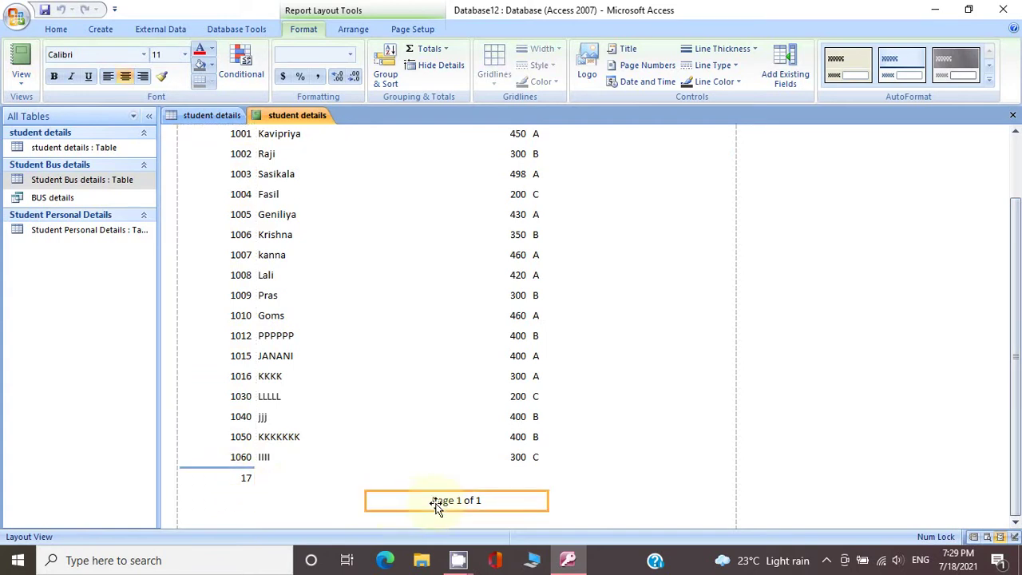
pyautogui.scroll(3, 433, 506)
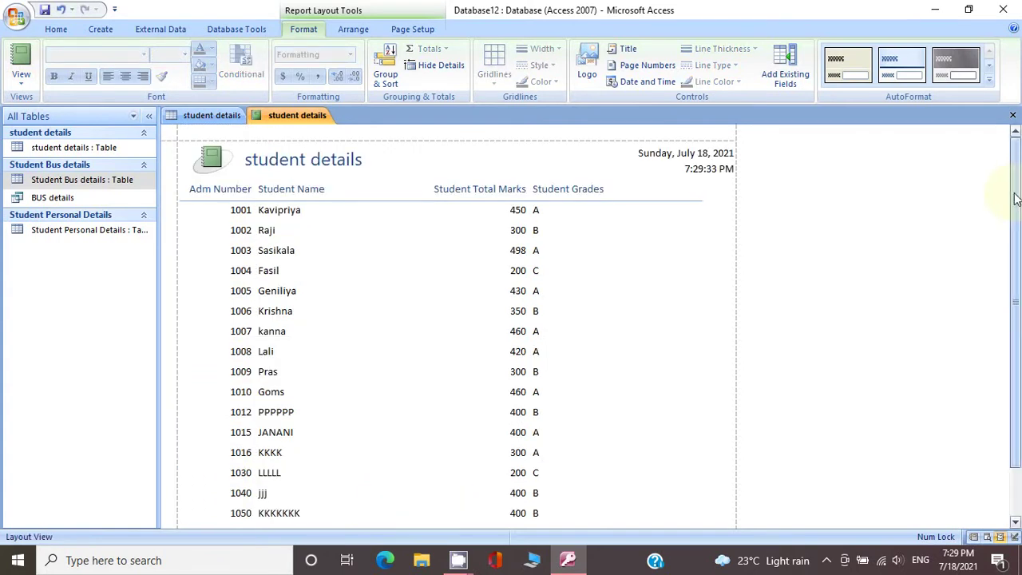
pyautogui.moveTo(1016, 198); pyautogui.dragTo(1015, 248)
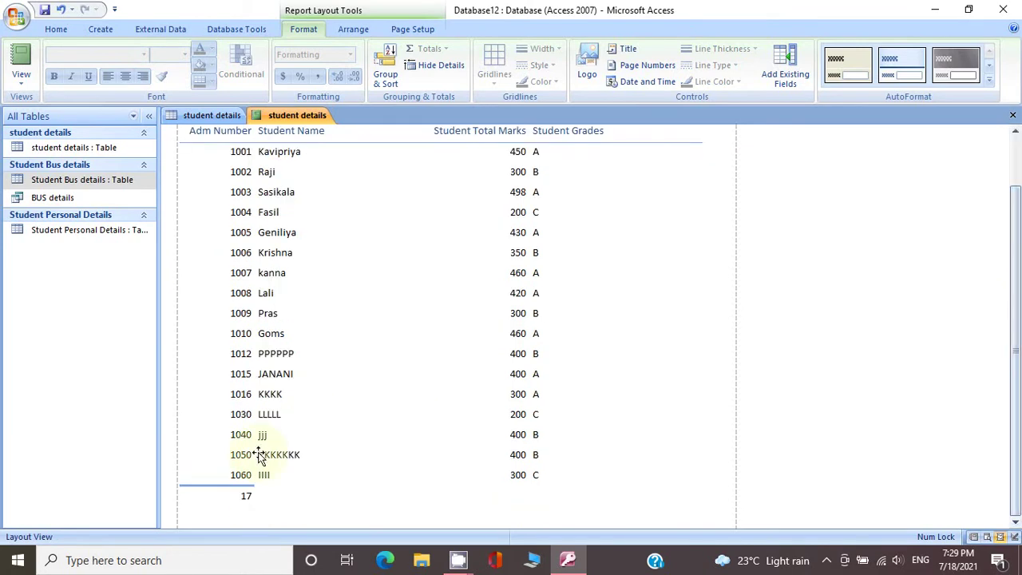
pyautogui.click(241, 497)
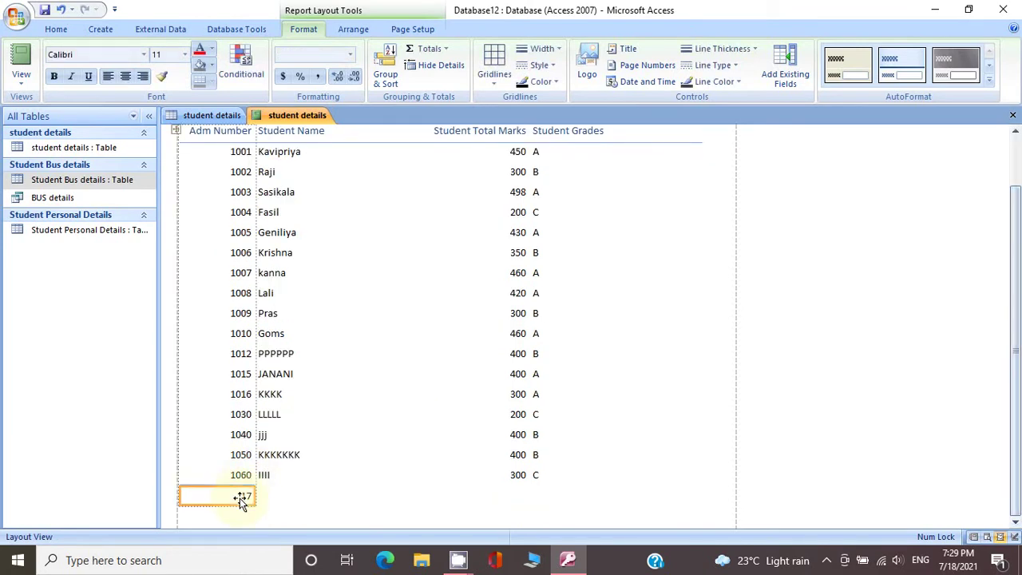
pyautogui.press('Delete')
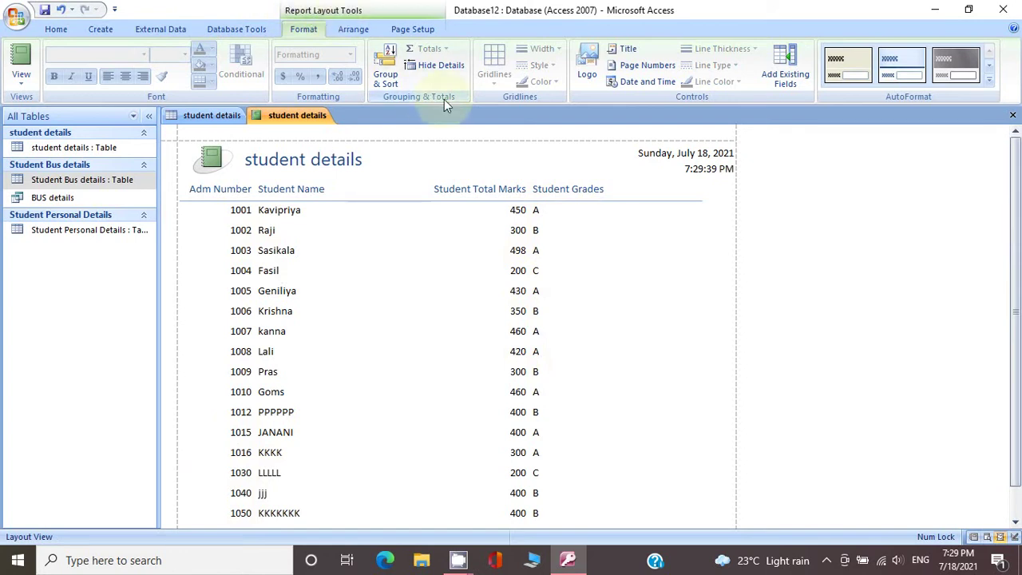
# - Group the report on the Student Grades field
pyautogui.click(387, 64)
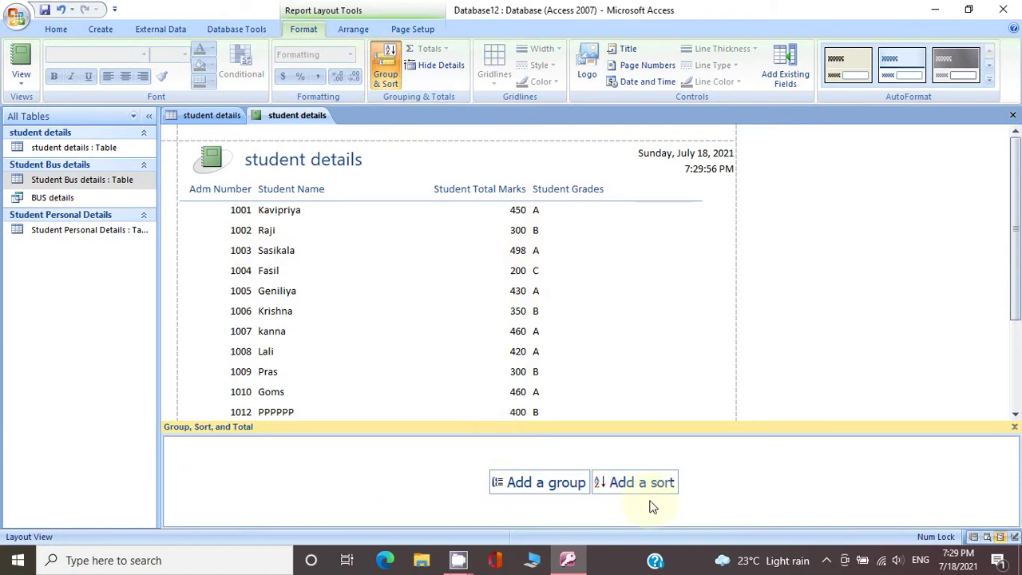
pyautogui.click(559, 487)
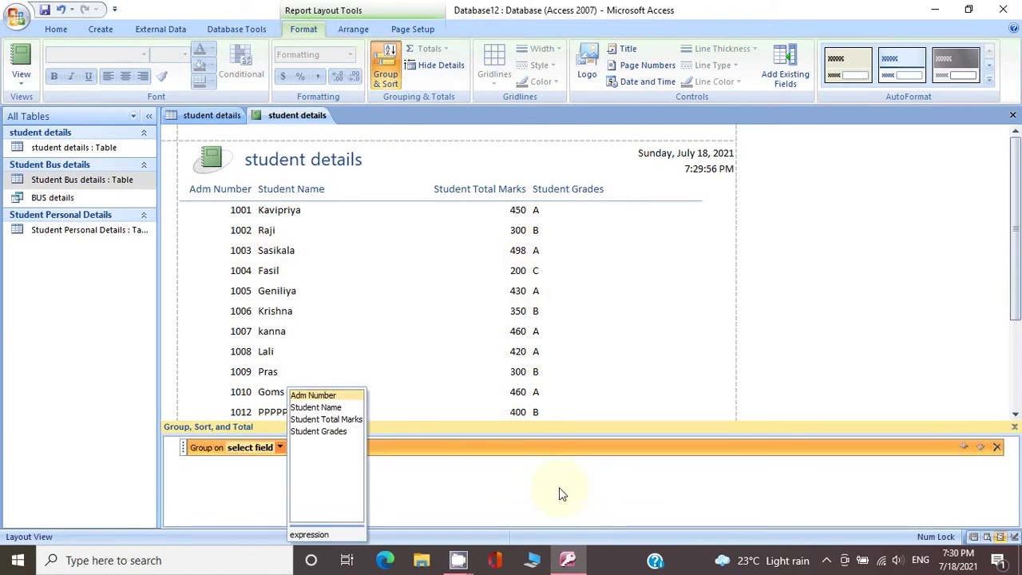
pyautogui.click(344, 431)
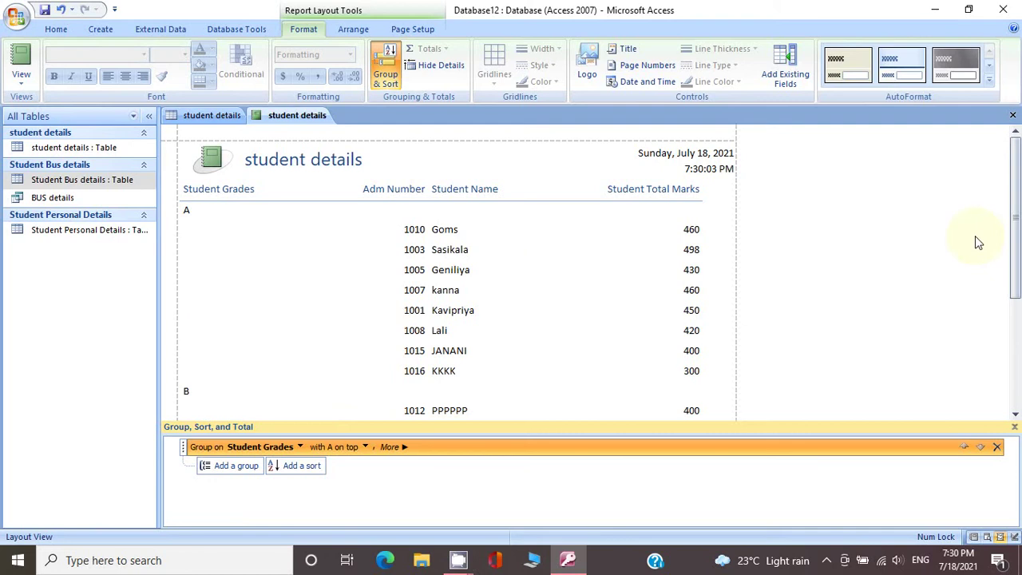
# - Sort the records within each grade group by Student Name with A on top and close the grouping and sorting settings
pyautogui.click(1012, 236)
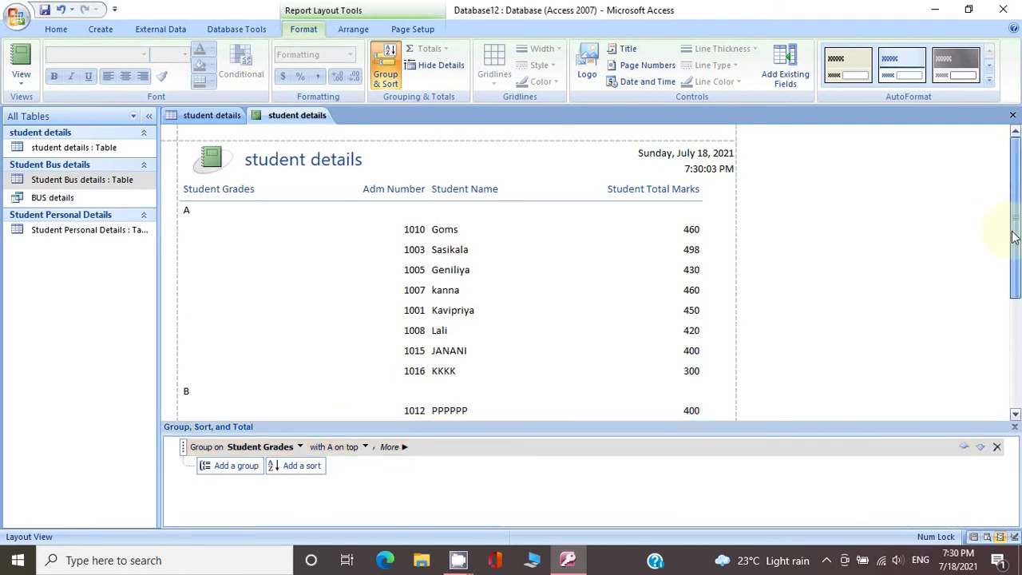
pyautogui.moveTo(1012, 235)
pyautogui.mouseDown()
pyautogui.moveTo(1015, 355)
pyautogui.moveTo(1017, 250)
pyautogui.mouseUp()
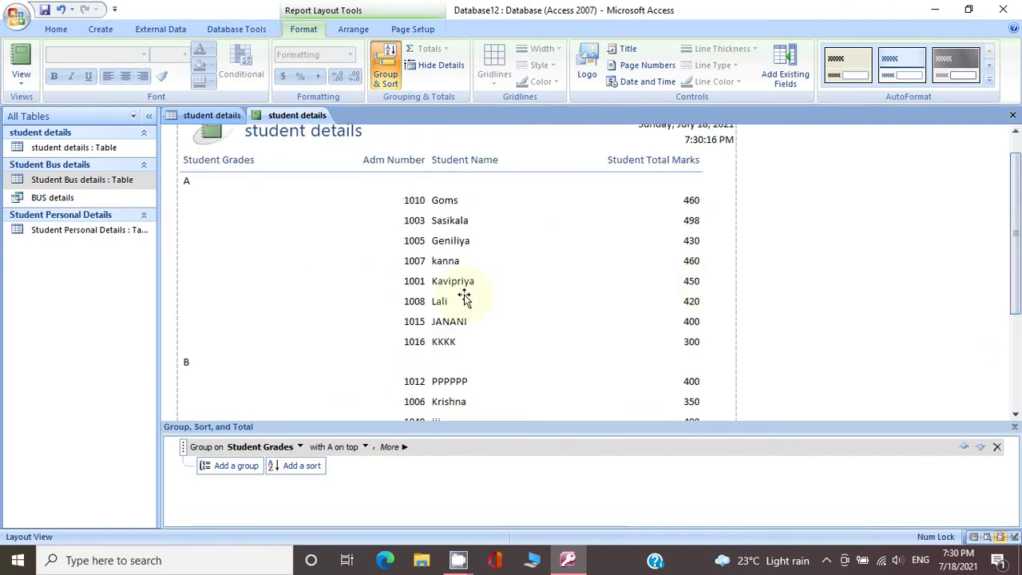
pyautogui.click(297, 470)
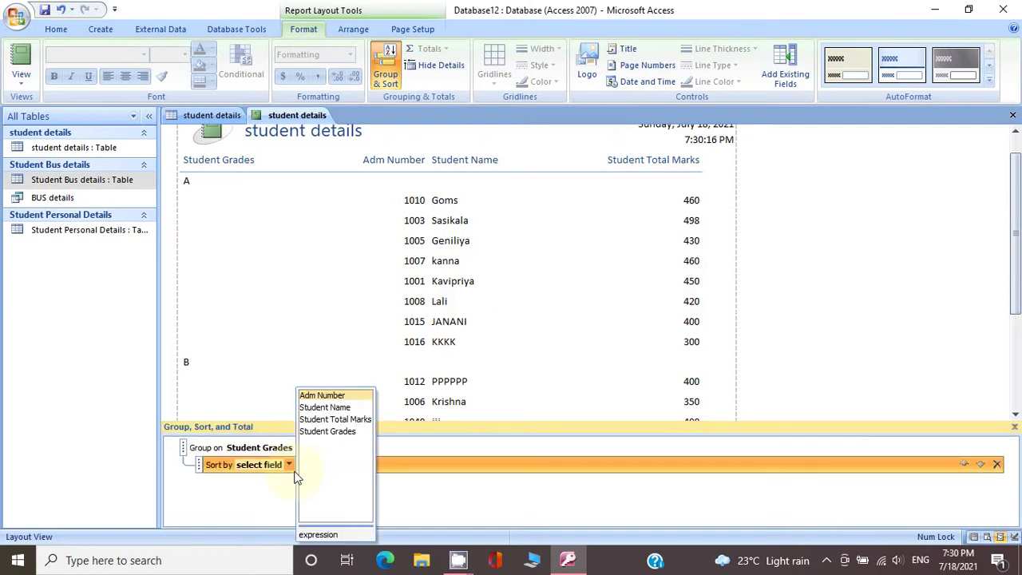
pyautogui.click(312, 408)
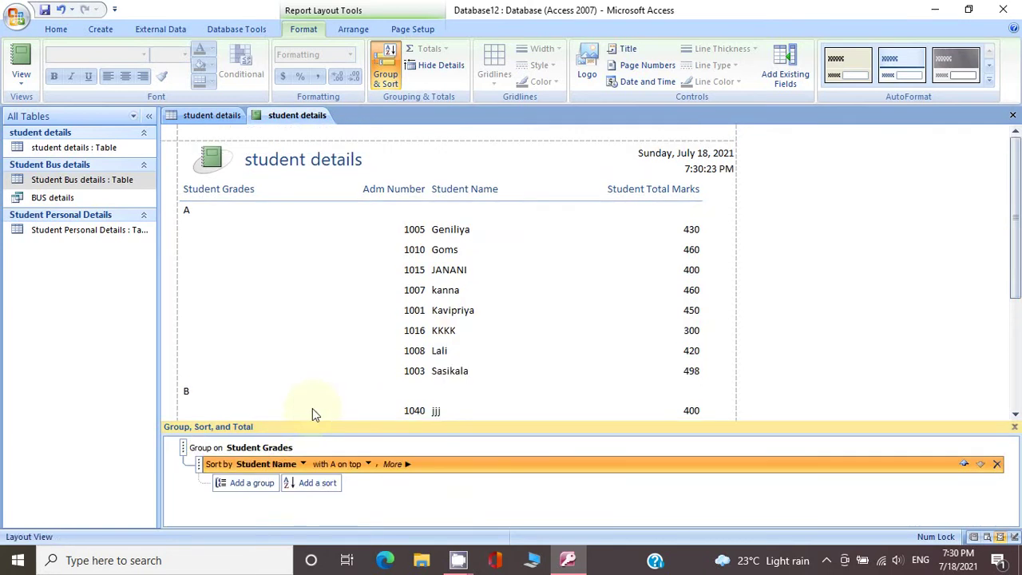
pyautogui.click(369, 464)
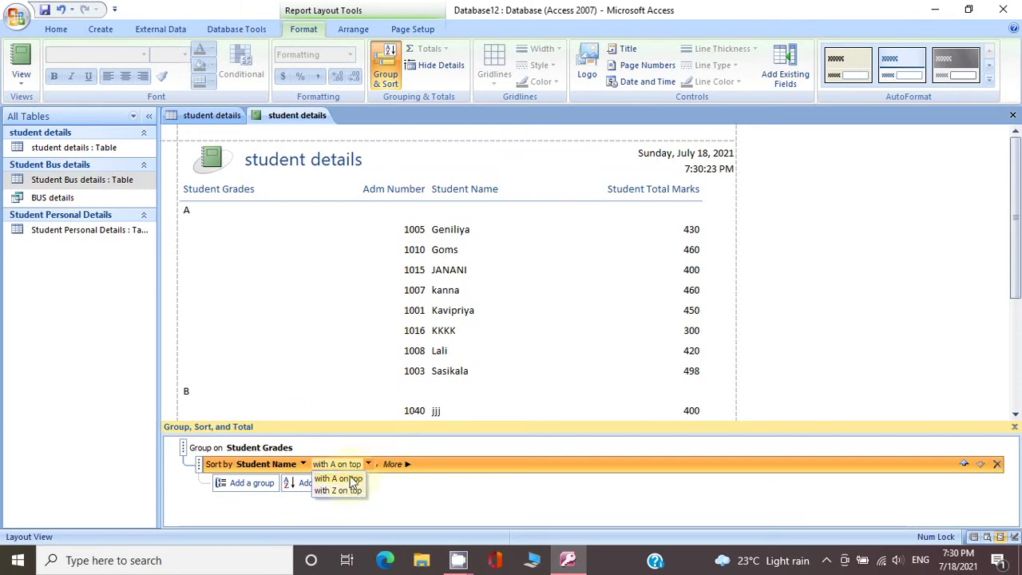
pyautogui.click(351, 478)
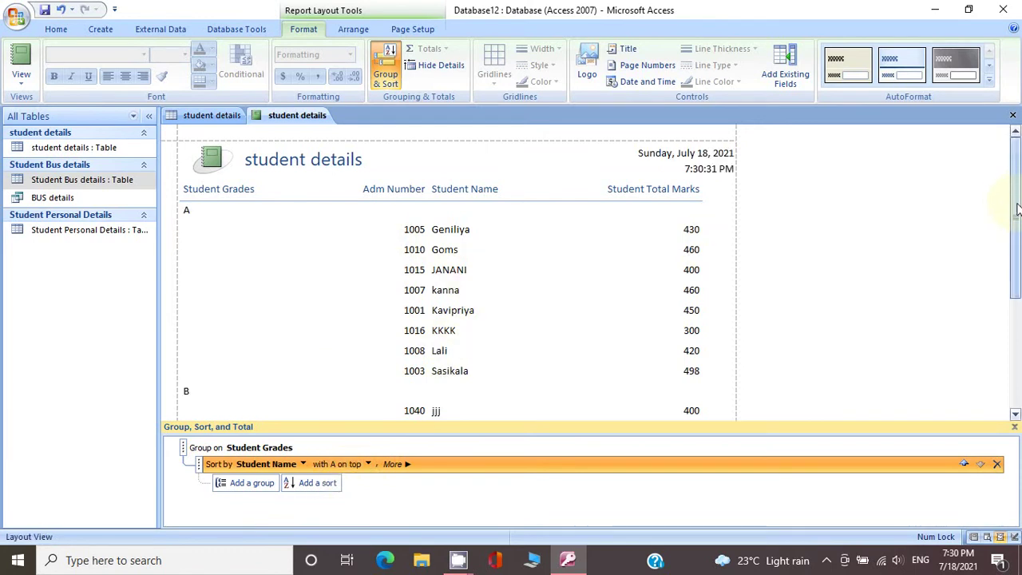
pyautogui.moveTo(1017, 210); pyautogui.dragTo(1017, 329)
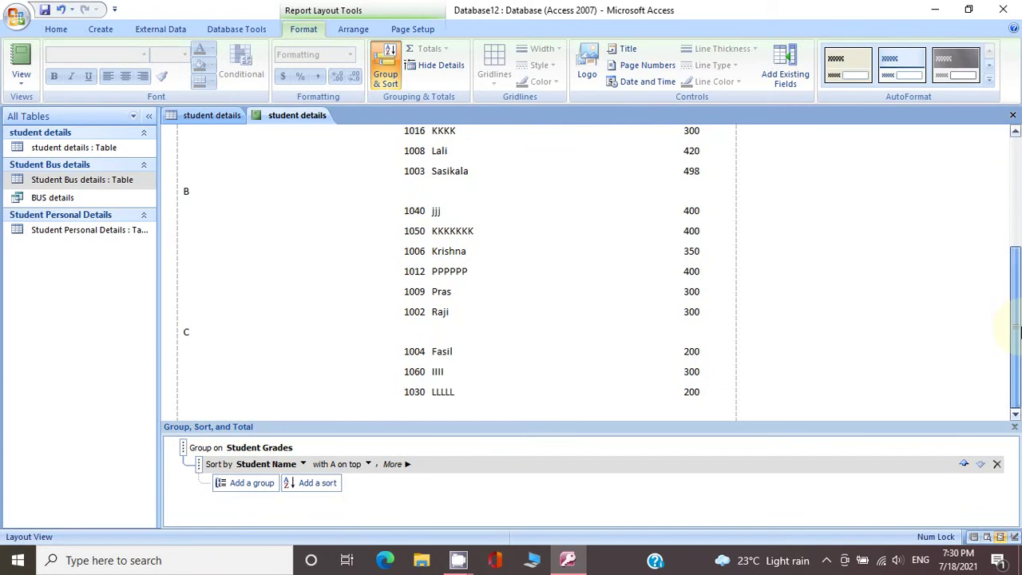
pyautogui.click(1014, 428)
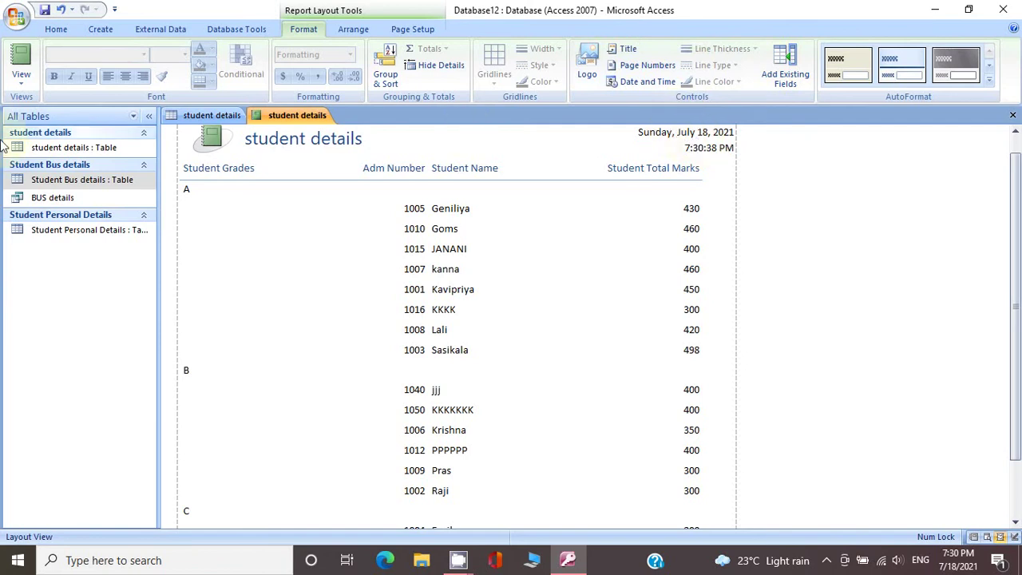
# - Preview the report's printout in portrait orientation with A4 paper size, and return to the layout
pyautogui.click(19, 86)
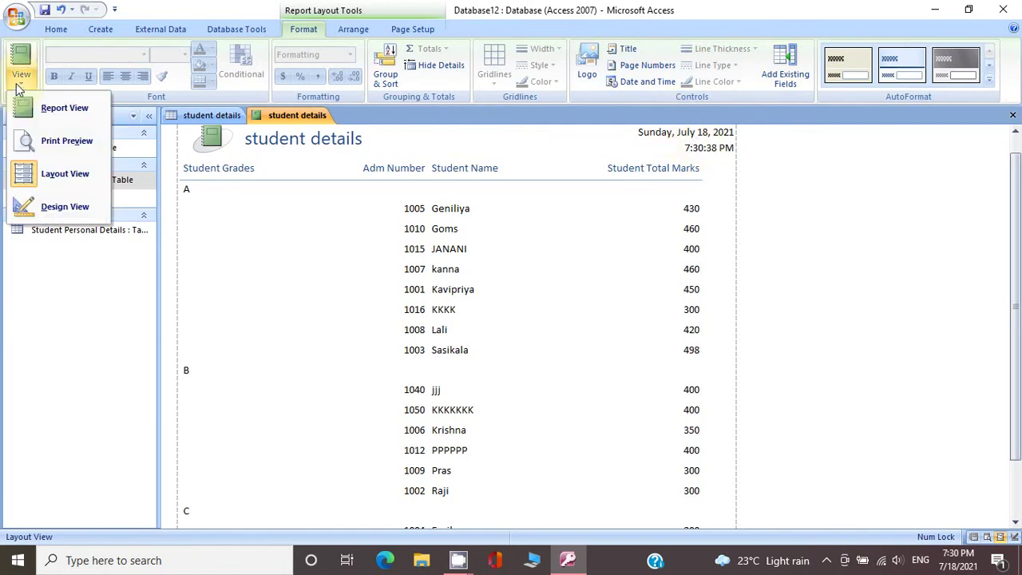
pyautogui.click(51, 142)
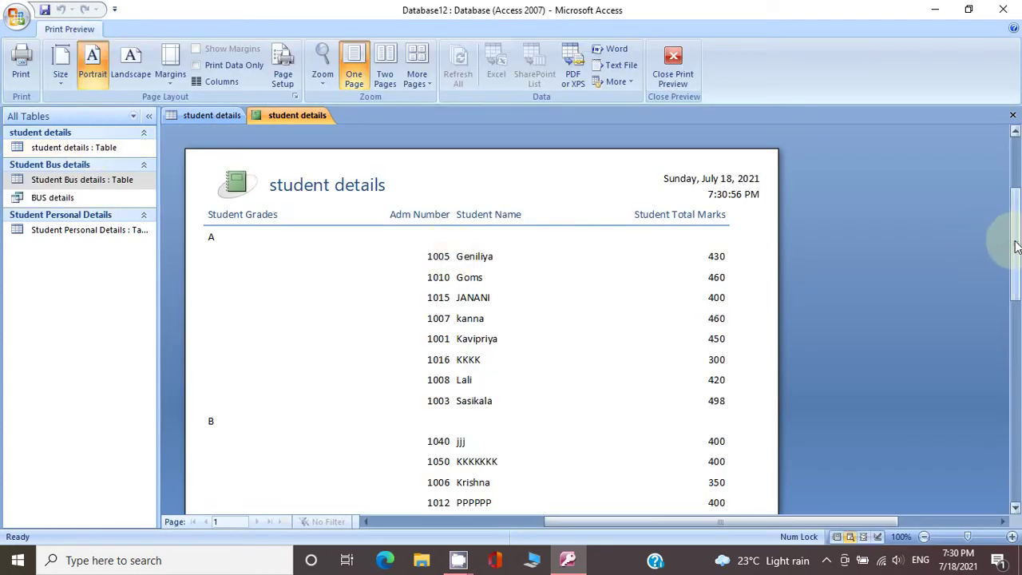
pyautogui.moveTo(1016, 246)
pyautogui.mouseDown()
pyautogui.moveTo(1018, 317)
pyautogui.moveTo(1015, 221)
pyautogui.moveTo(1015, 248)
pyautogui.mouseUp()
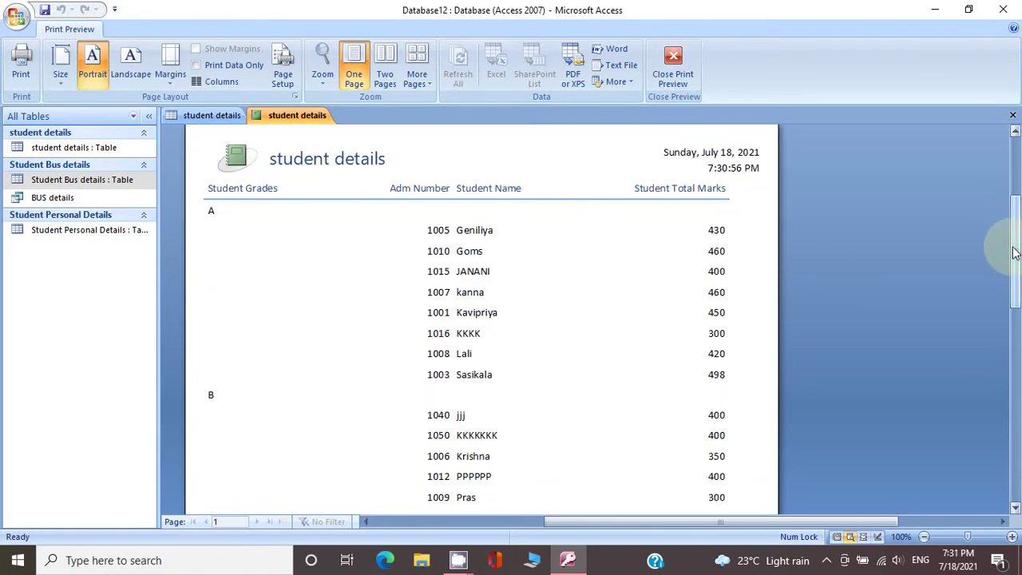
pyautogui.click(97, 78)
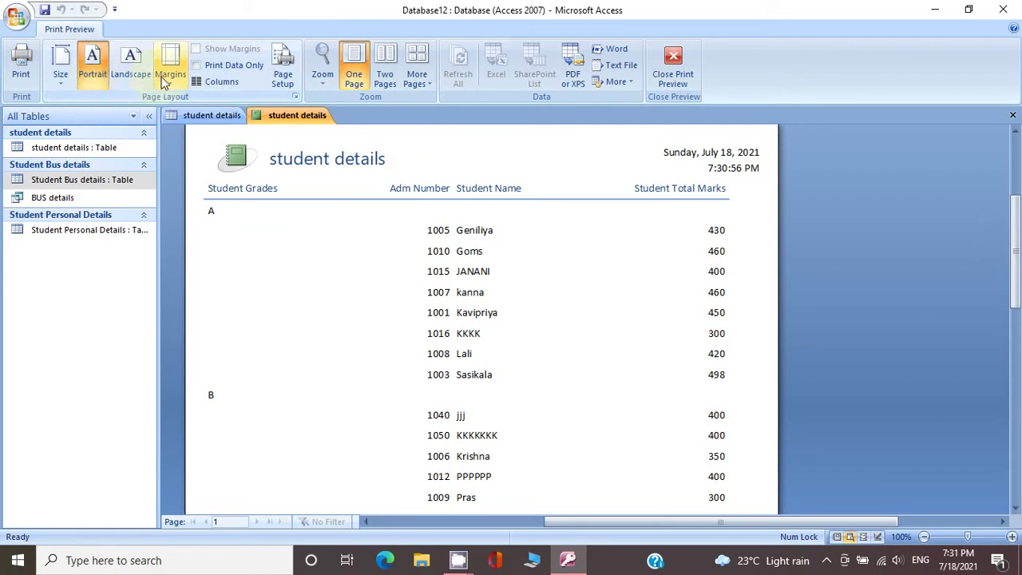
pyautogui.click(59, 80)
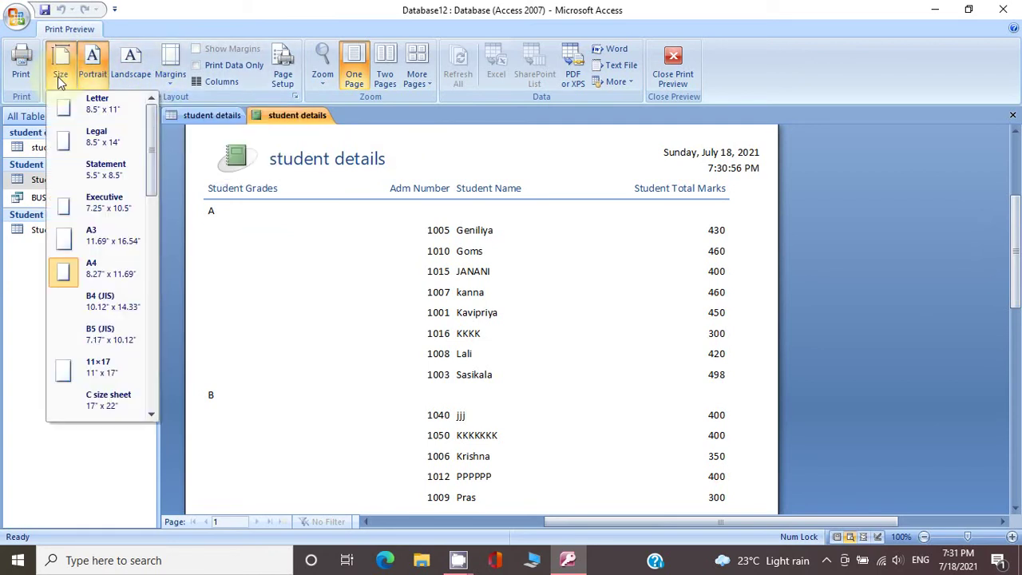
pyautogui.click(106, 270)
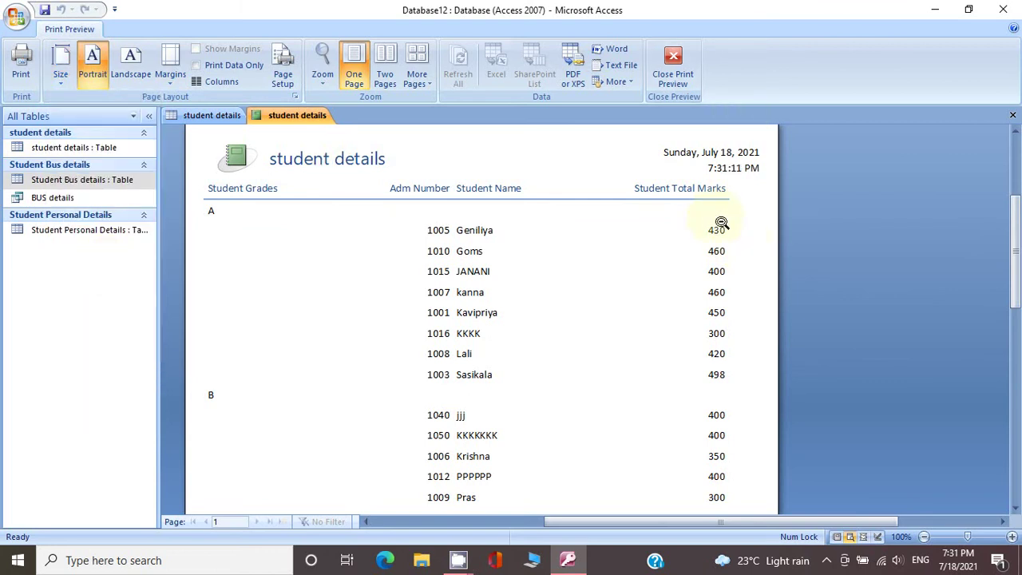
pyautogui.click(671, 73)
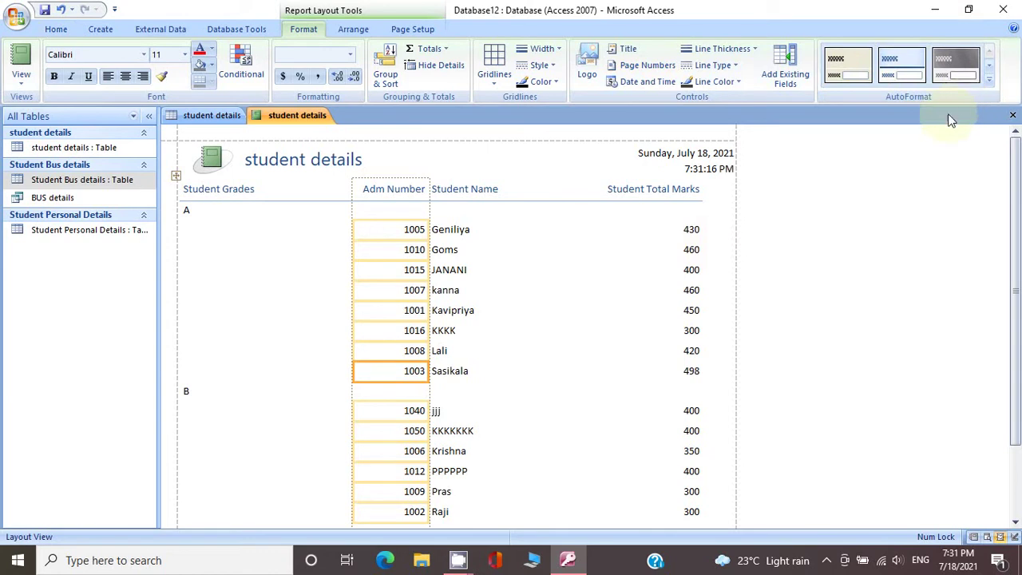
# - Create a blank report in Design View and display the existing fields available from the database tables
pyautogui.click(192, 114)
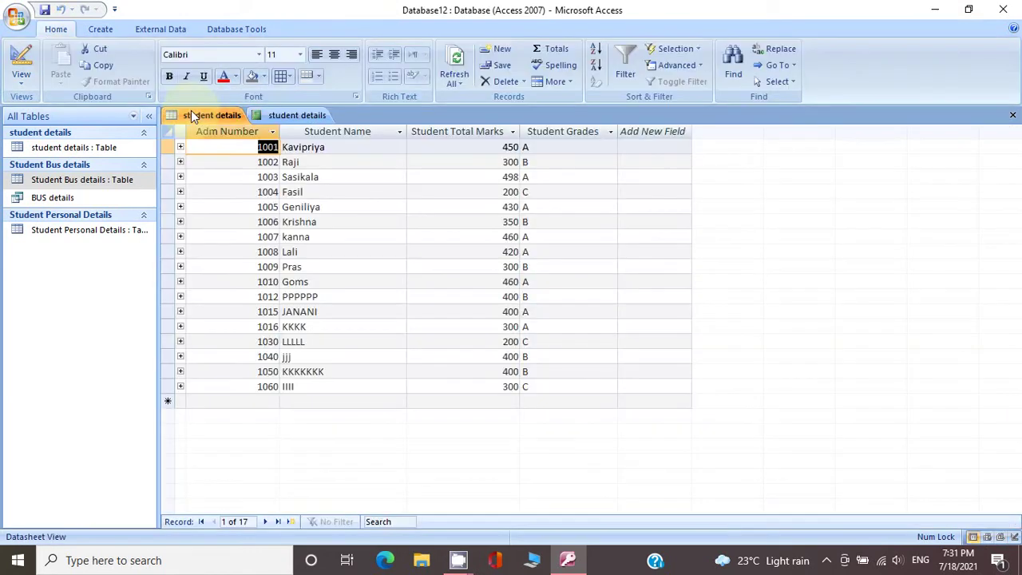
pyautogui.click(98, 28)
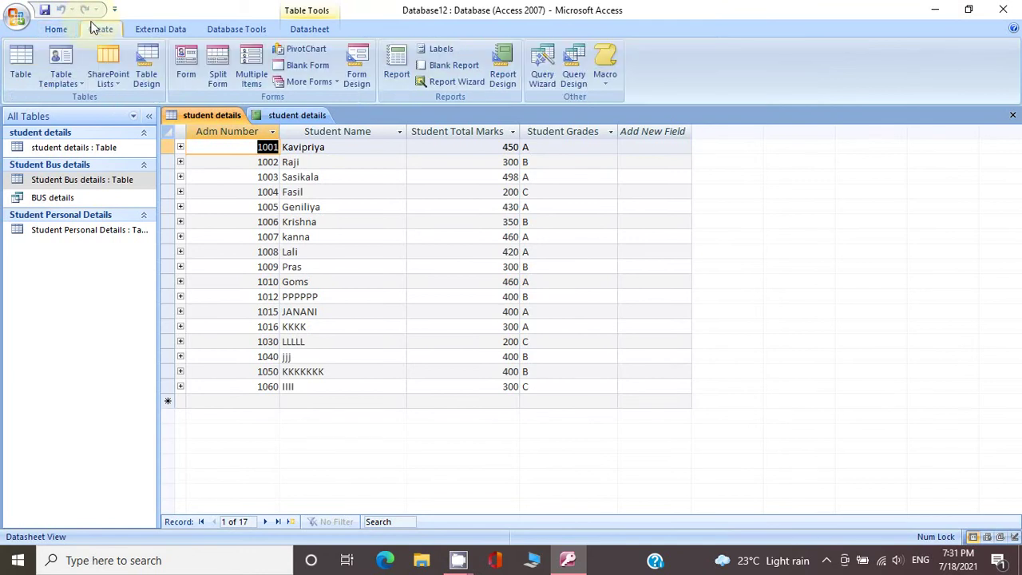
pyautogui.click(503, 77)
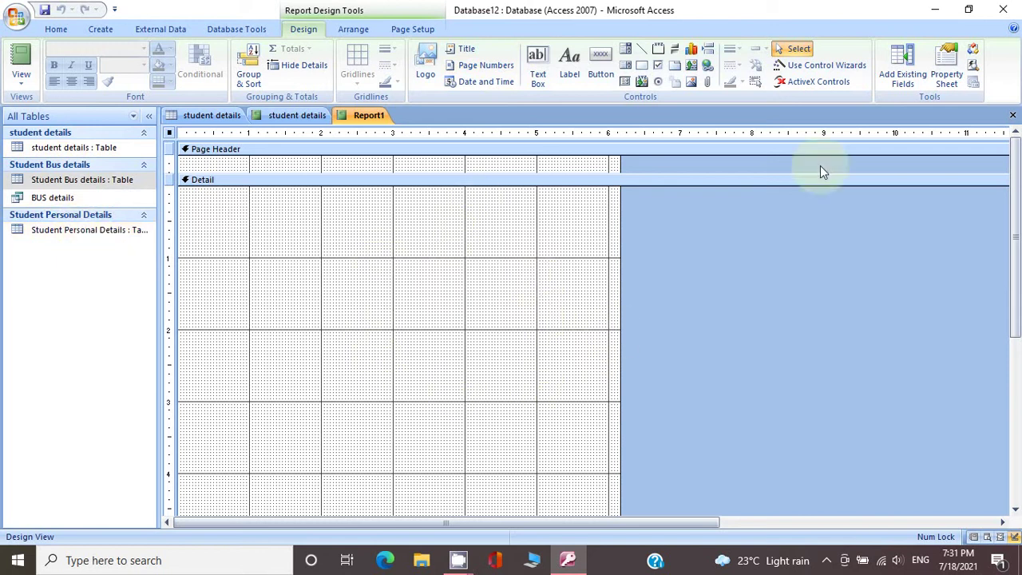
pyautogui.click(904, 76)
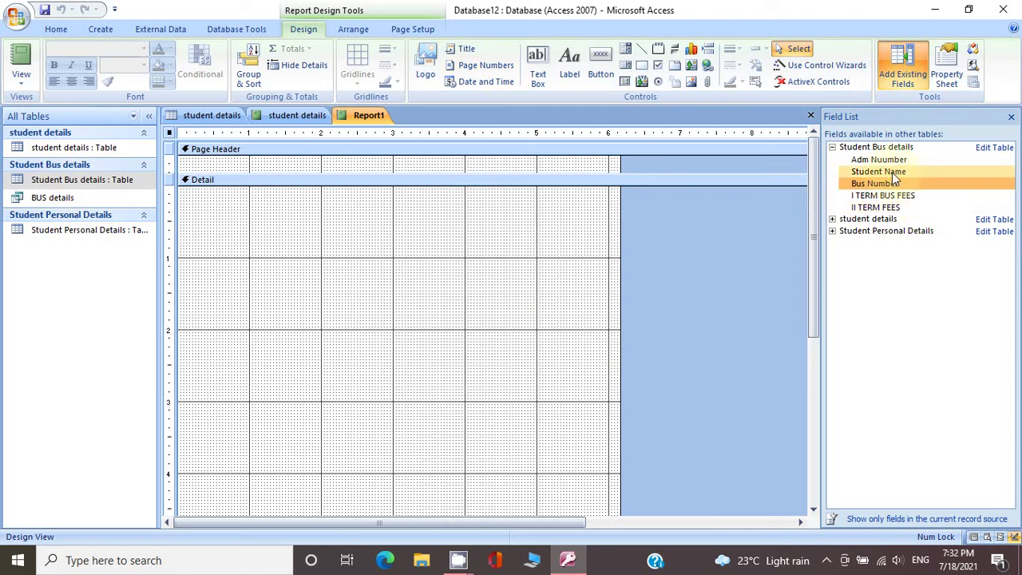
pyautogui.click(644, 285)
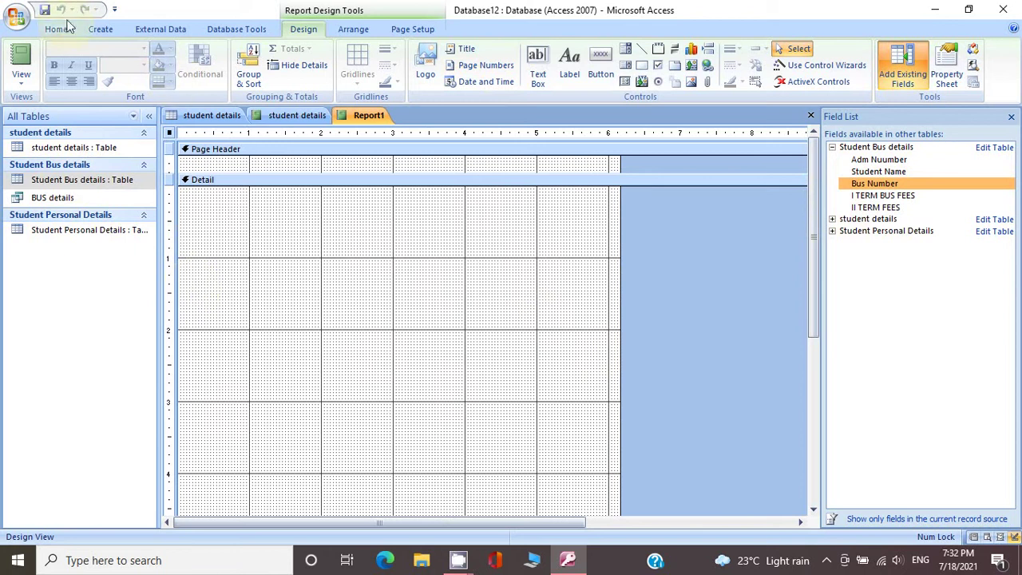
# - Open the database relationships, add another copy of the Student Bus details table, and place it below the existing tables
pyautogui.click(221, 30)
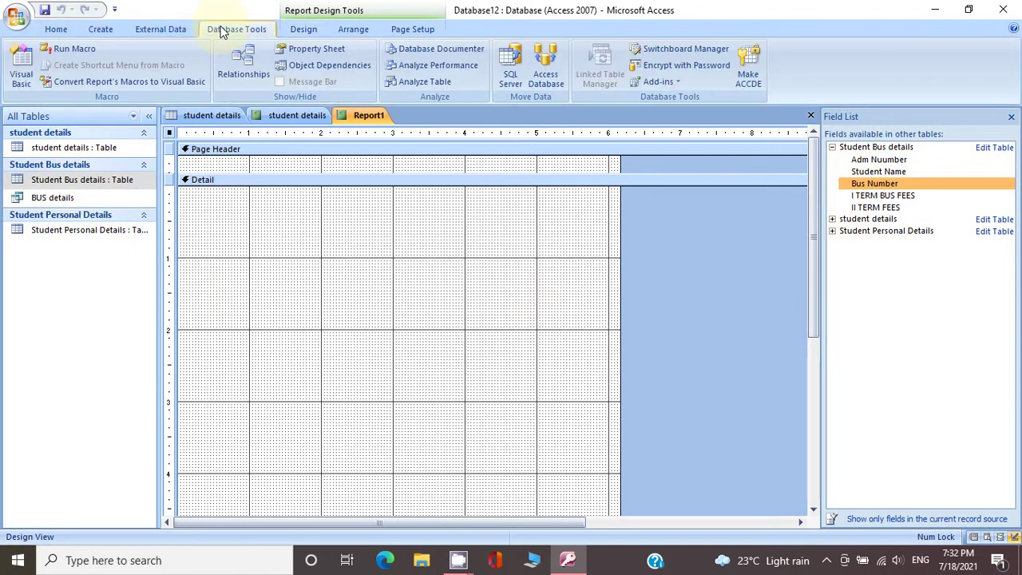
pyautogui.click(244, 74)
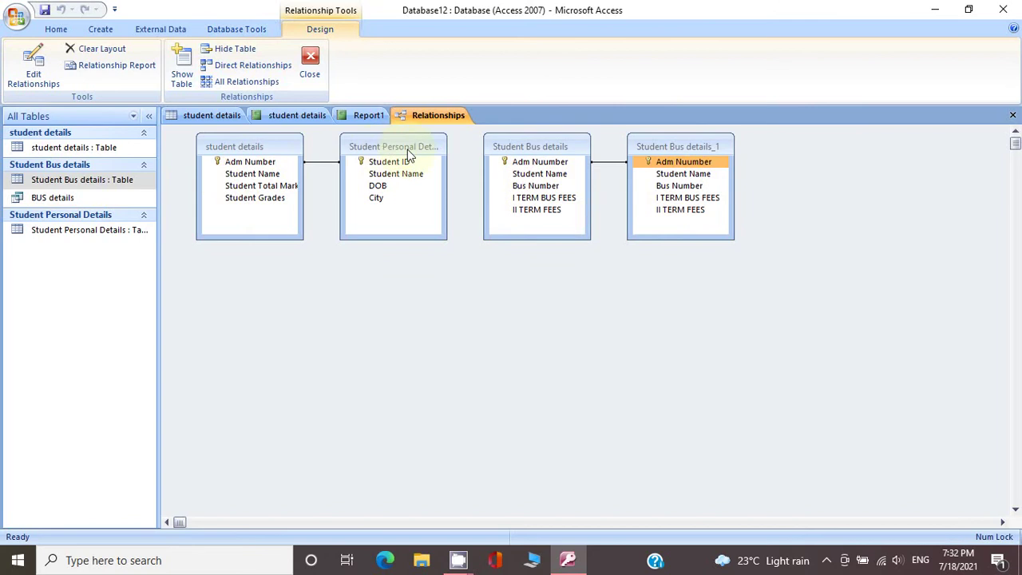
pyautogui.rightClick(398, 335)
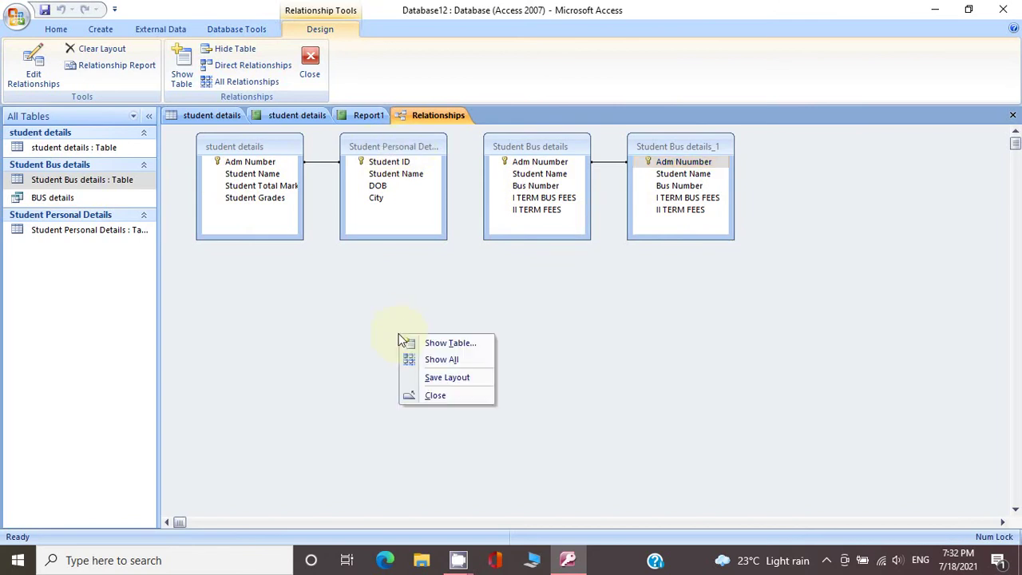
pyautogui.click(448, 343)
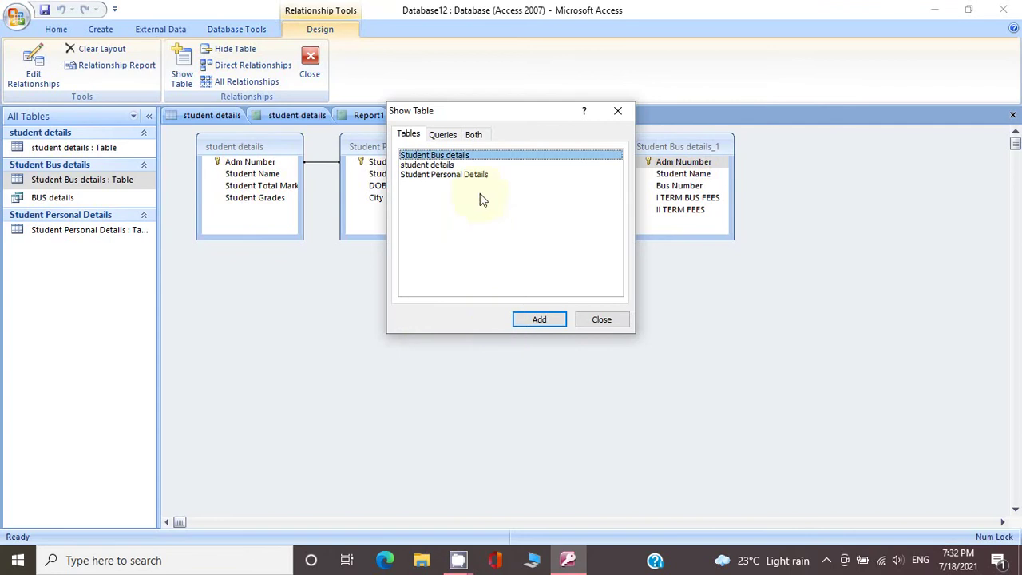
pyautogui.click(539, 320)
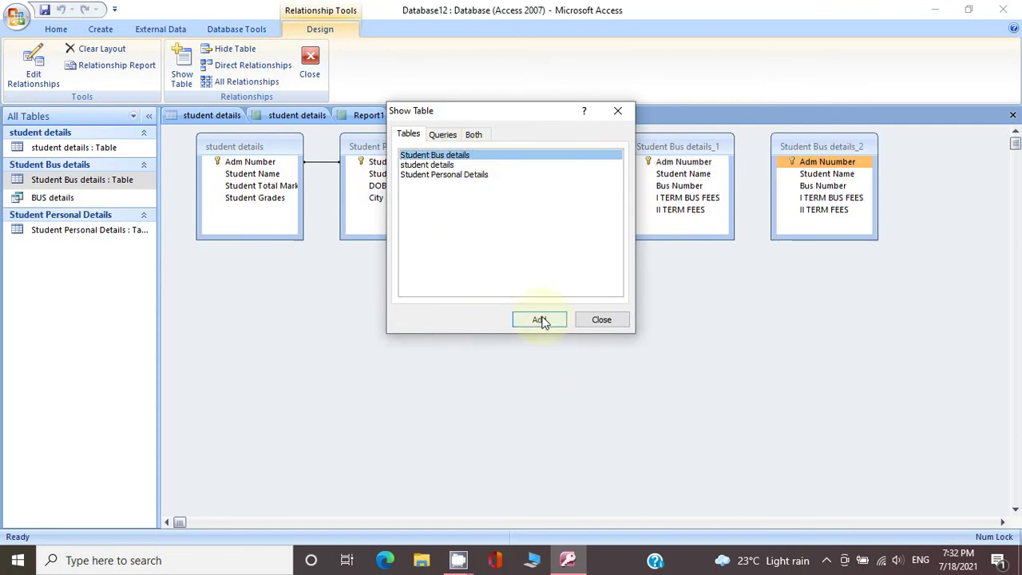
pyautogui.click(603, 319)
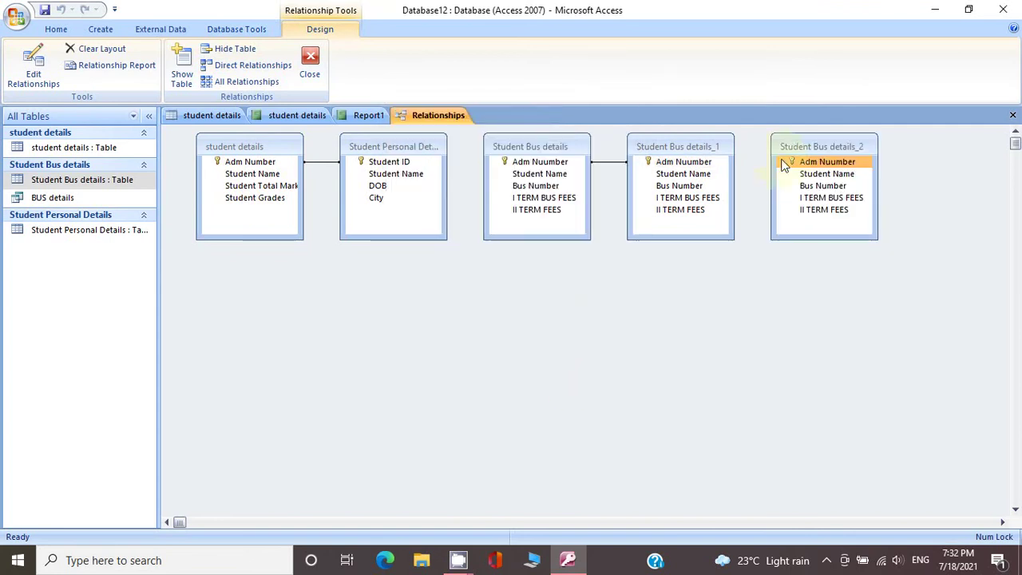
pyautogui.moveTo(807, 148); pyautogui.dragTo(445, 317)
# - Hide the two older Student Bus details tables in the top row of the relationships layout
pyautogui.click(557, 146)
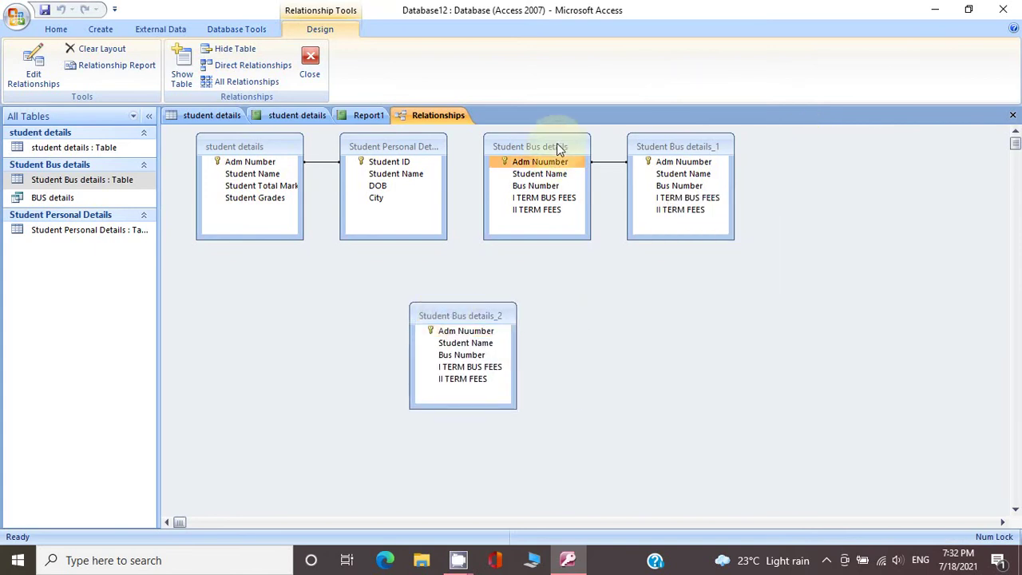
pyautogui.rightClick(557, 146)
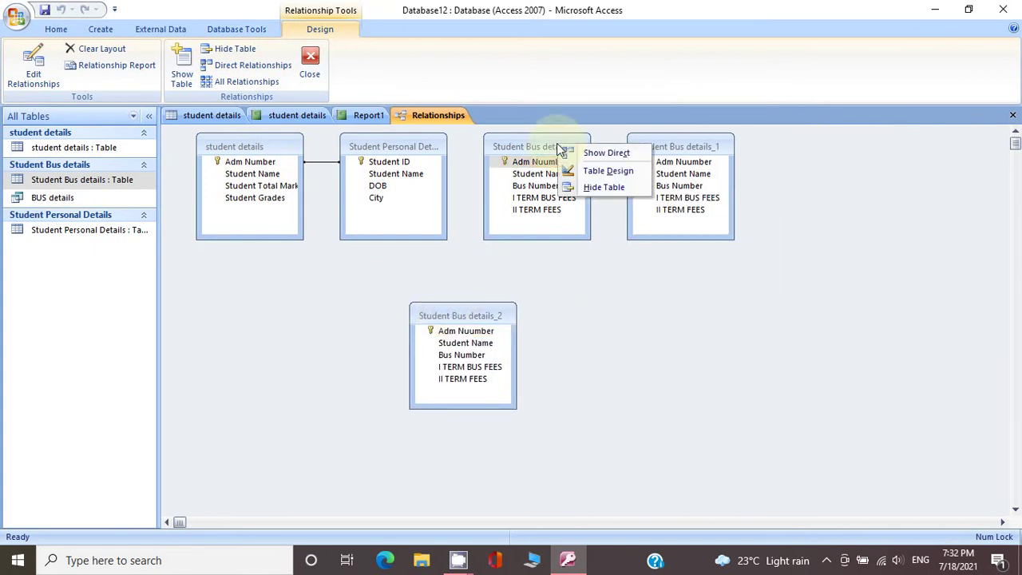
pyautogui.click(601, 187)
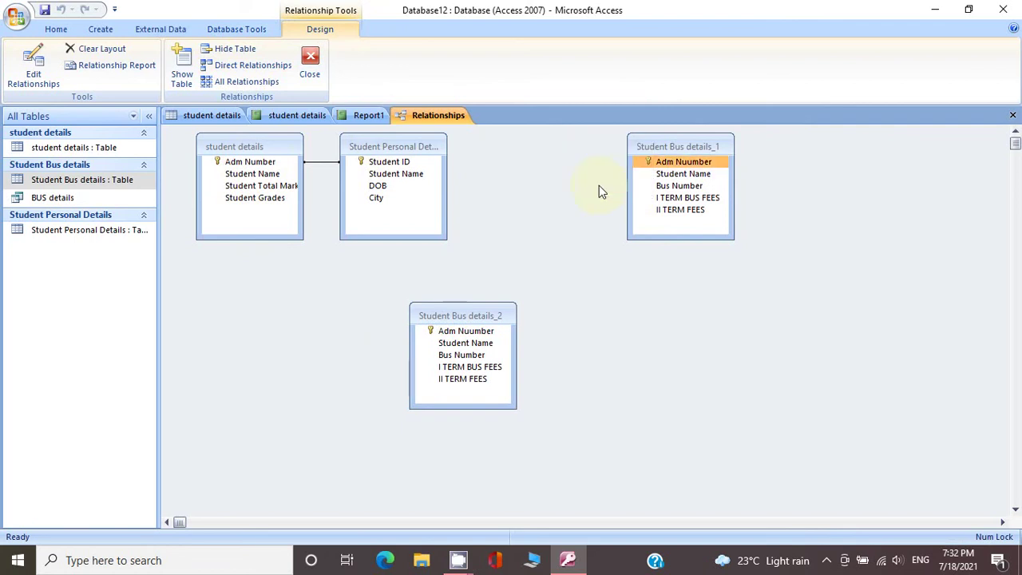
pyautogui.rightClick(650, 147)
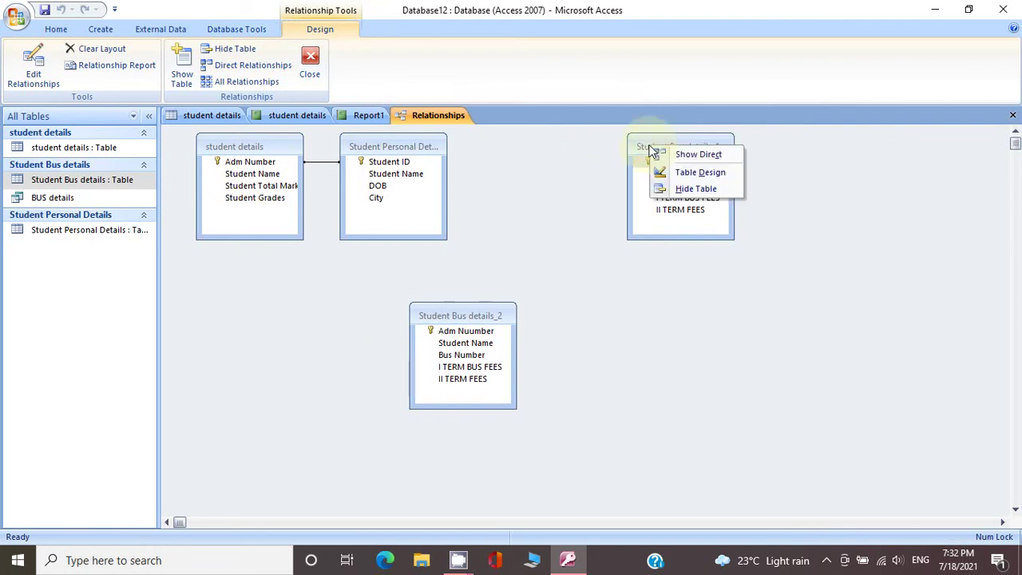
pyautogui.click(692, 189)
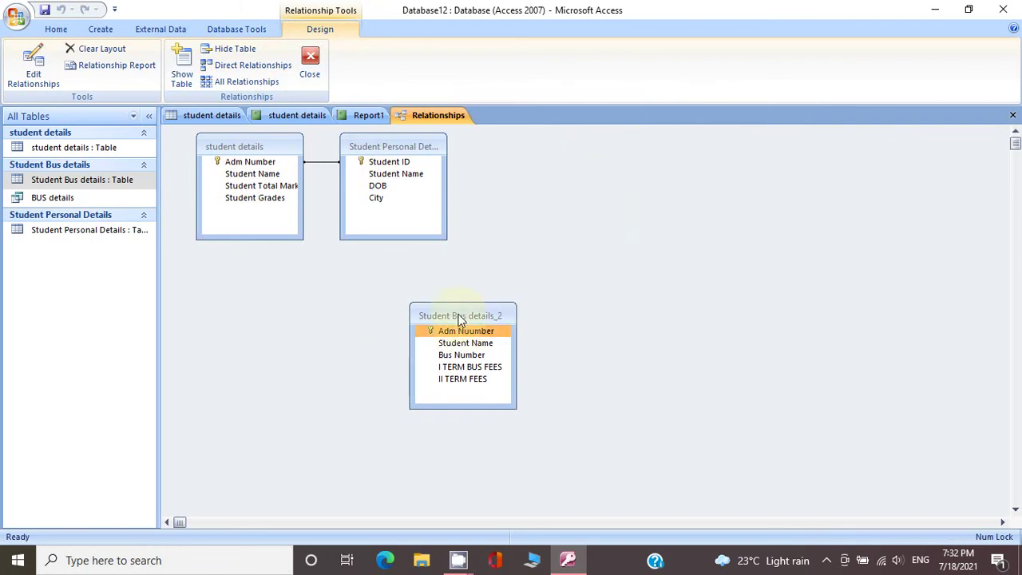
# - Place the remaining Student Bus details table beside Student Personal Details and create a relationship from Student ID to Adm Nuumber
pyautogui.moveTo(458, 314); pyautogui.dragTo(523, 139)
pyautogui.moveTo(388, 164); pyautogui.dragTo(501, 156)
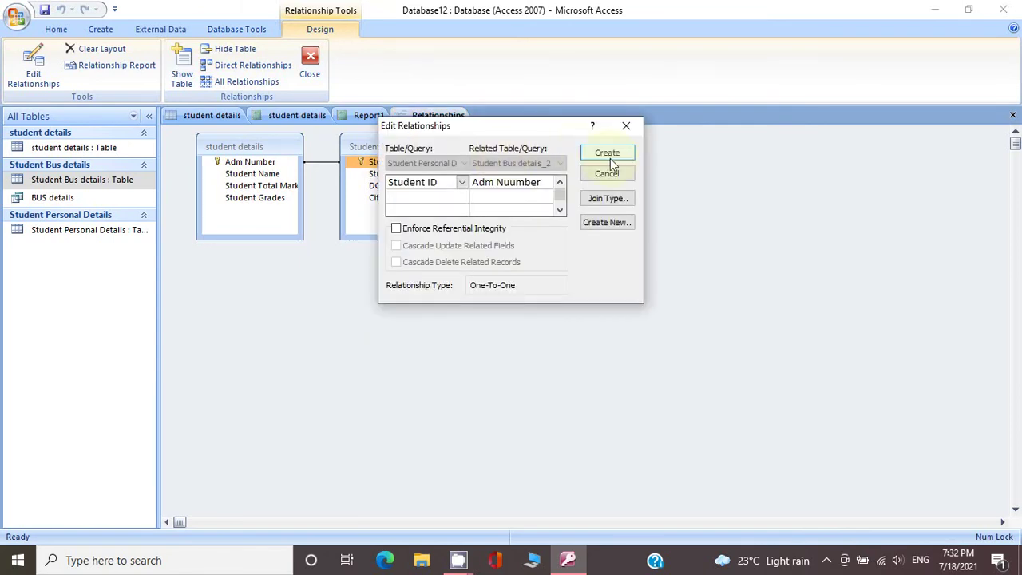
pyautogui.click(608, 154)
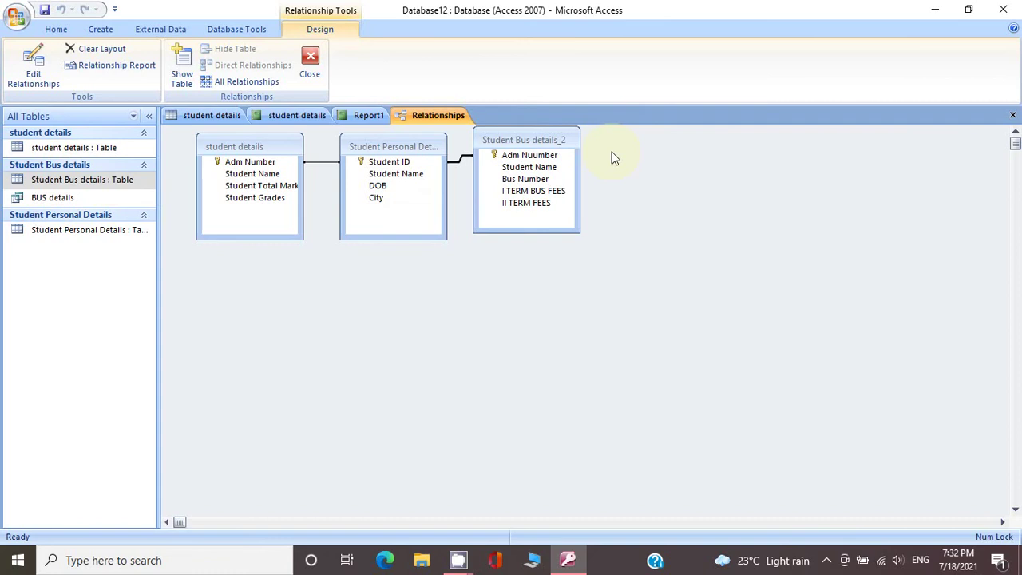
pyautogui.moveTo(544, 133); pyautogui.dragTo(565, 142)
pyautogui.click(292, 162)
pyautogui.click(377, 162)
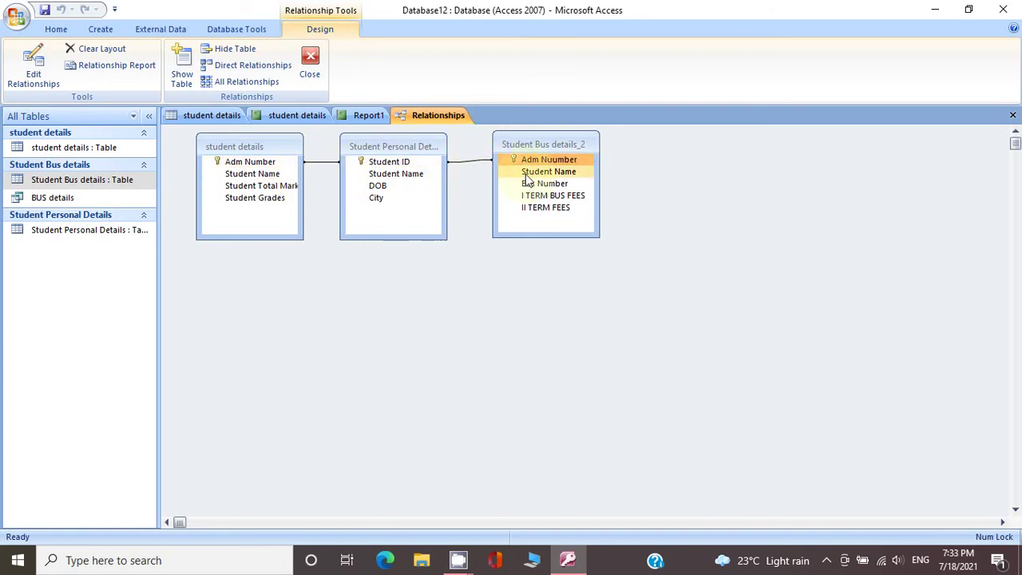
# - Close the relationships layout and save its changes
pyautogui.rightClick(445, 116)
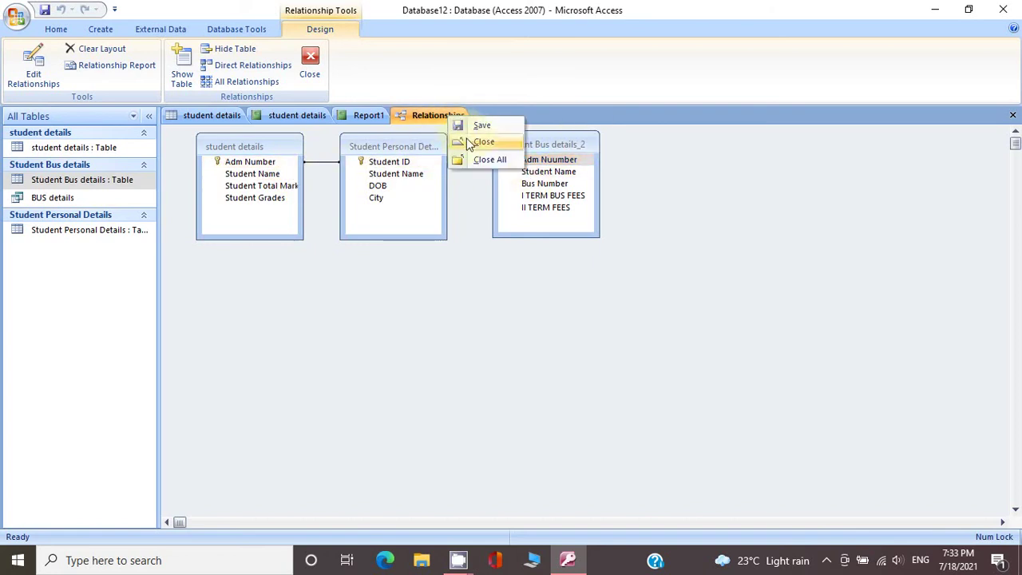
pyautogui.click(479, 143)
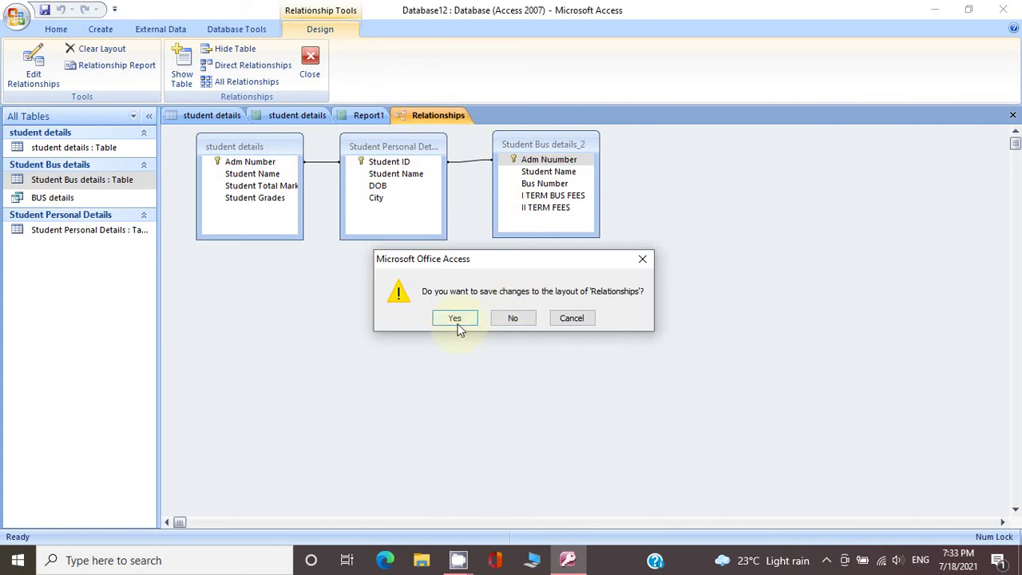
pyautogui.click(456, 316)
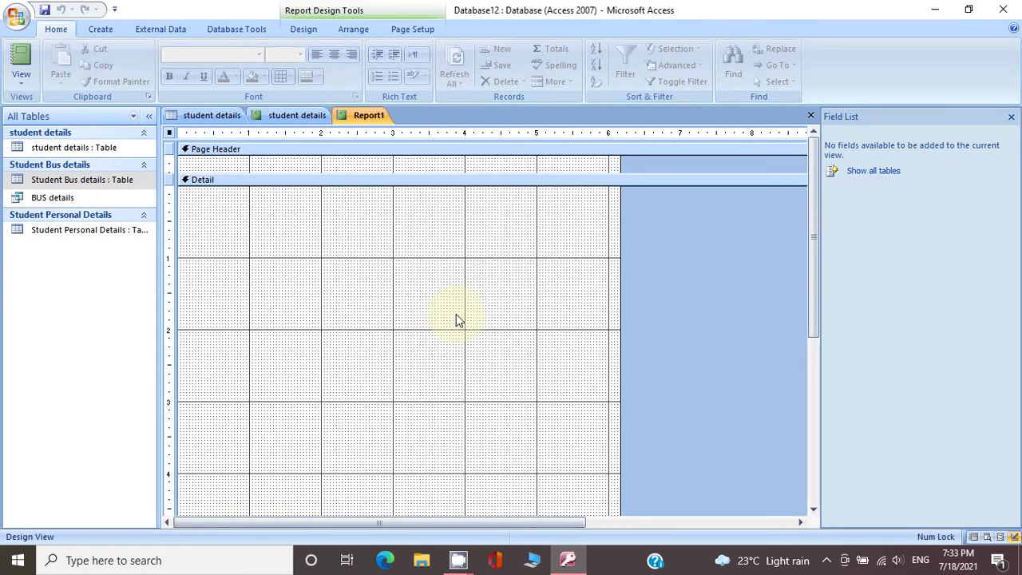
# - List the fields of all tables for Report1 and add Adm Number from student details to the Detail section
pyautogui.click(863, 173)
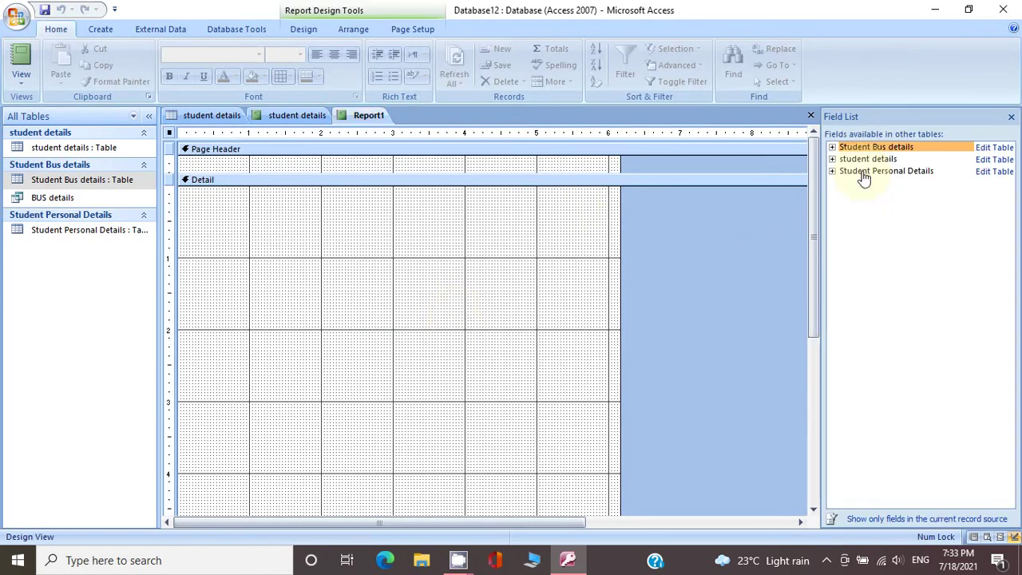
pyautogui.click(833, 147)
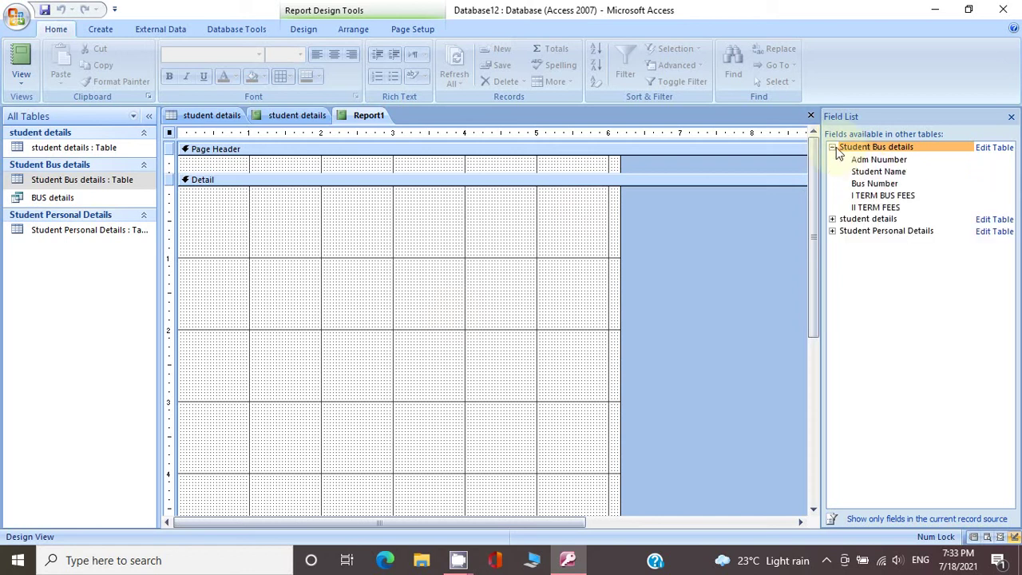
pyautogui.click(832, 220)
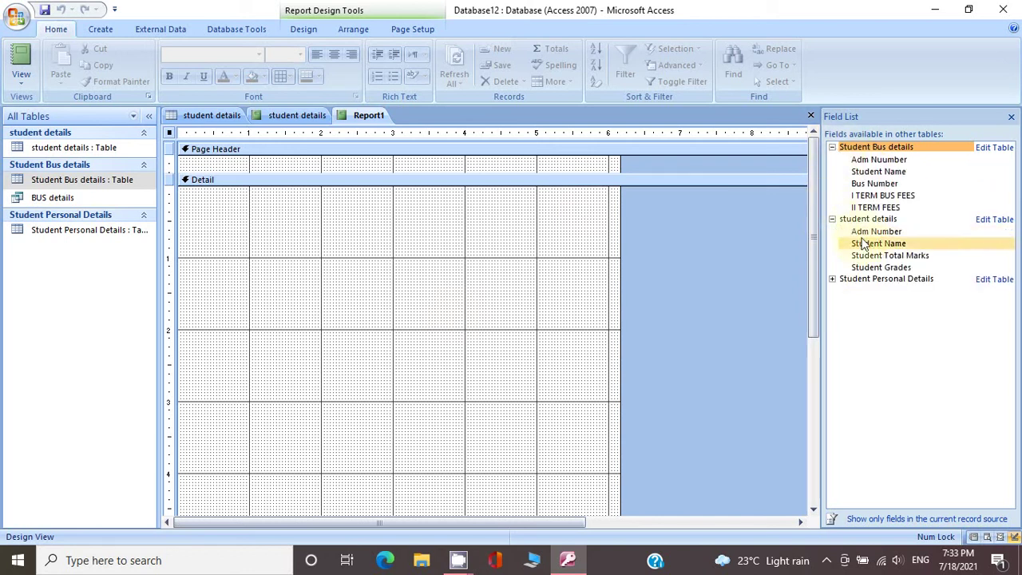
pyautogui.doubleClick(854, 232)
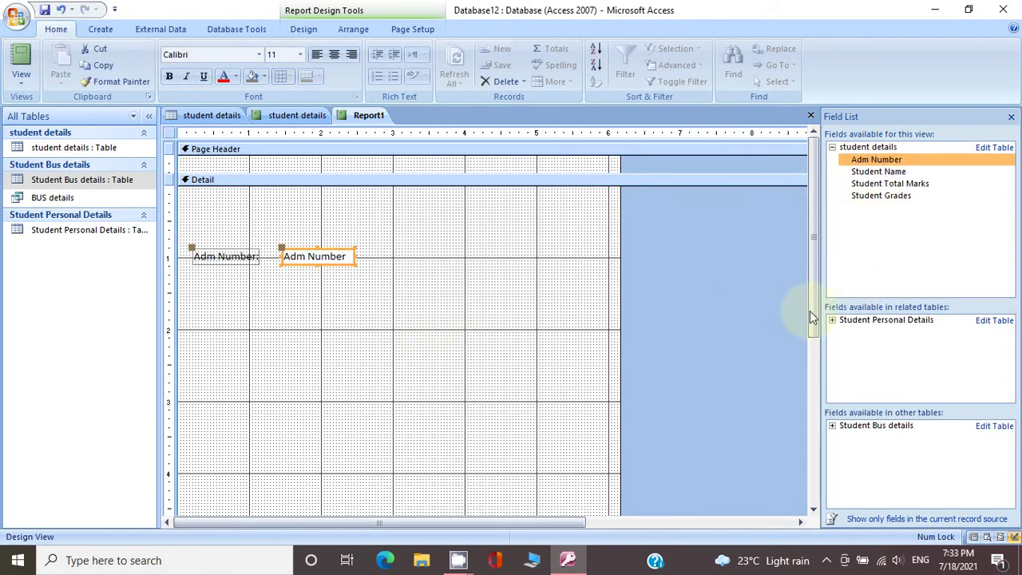
# - Add Student Name from Student Personal Details and Bus Number from Student Bus details to the report's Detail section
pyautogui.click(832, 320)
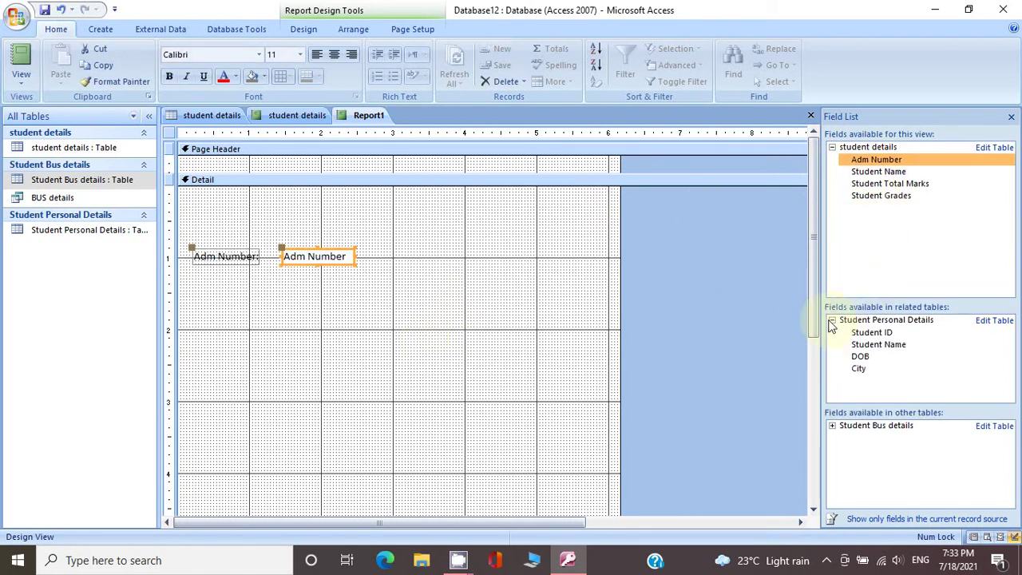
pyautogui.doubleClick(872, 346)
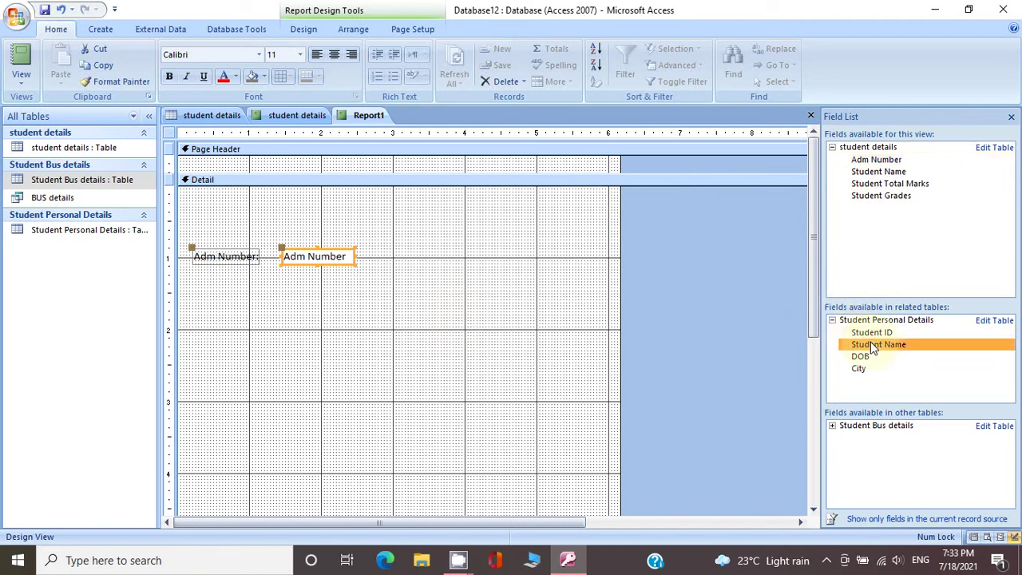
pyautogui.click(832, 426)
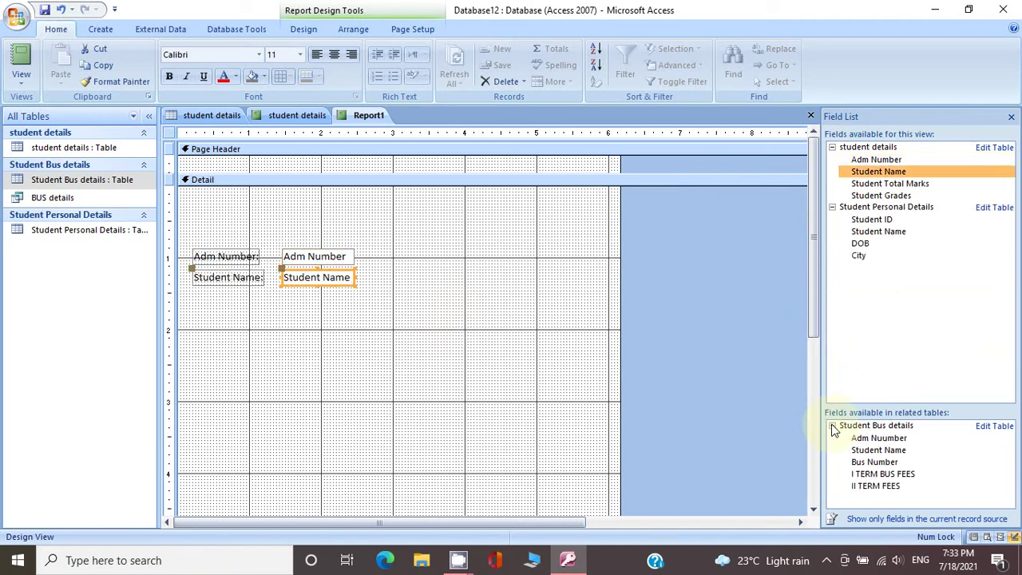
pyautogui.doubleClick(861, 461)
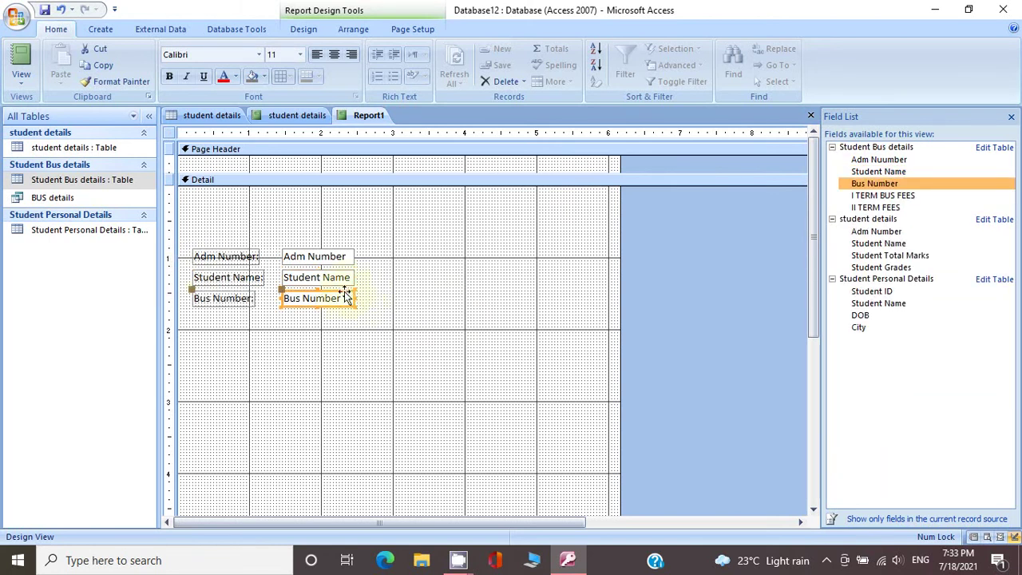
# - Try to move the Student Name text box away from its label, and undo the move
pyautogui.click(420, 293)
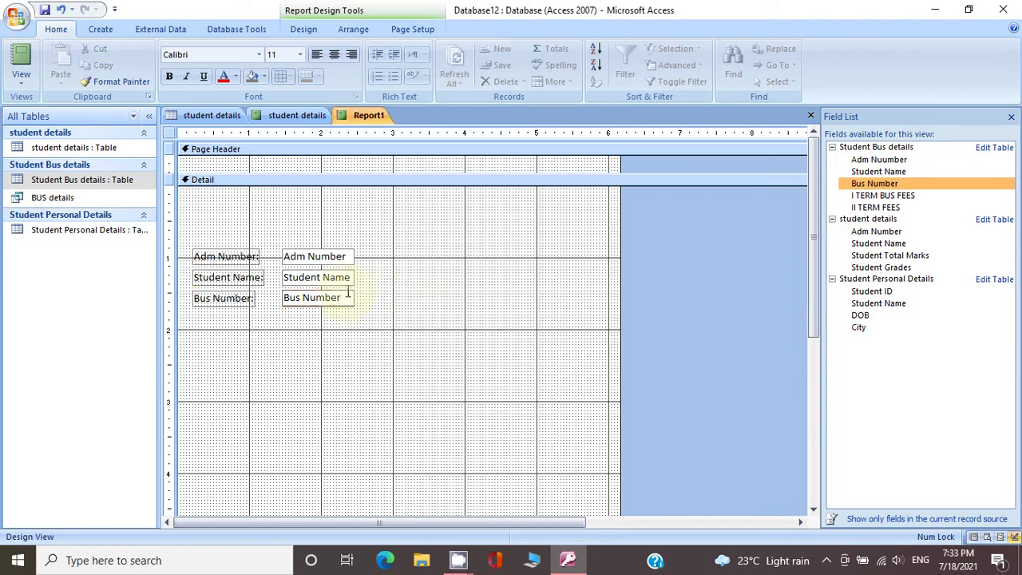
pyautogui.click(348, 294)
pyautogui.click(355, 278)
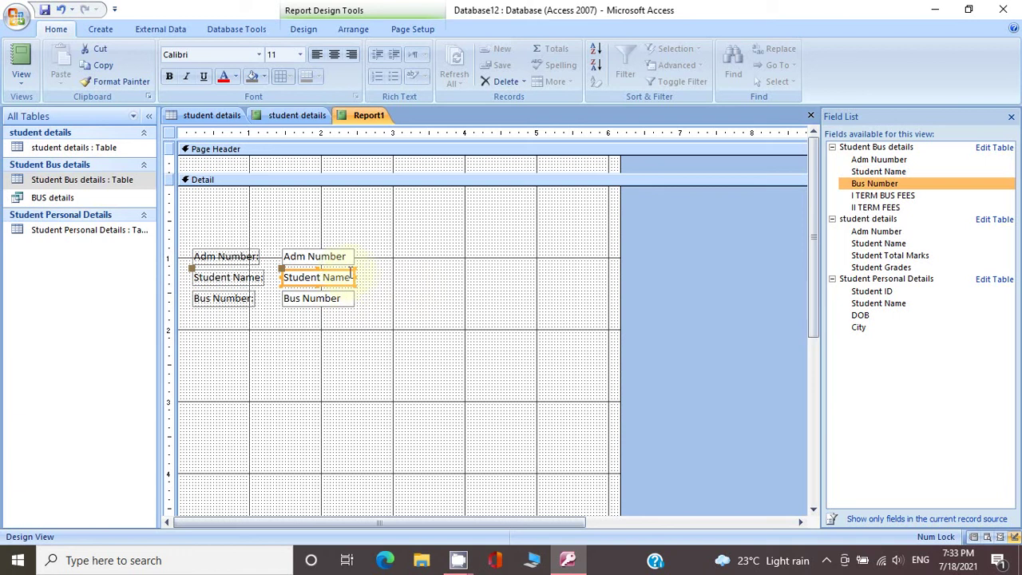
pyautogui.moveTo(284, 273); pyautogui.dragTo(449, 256)
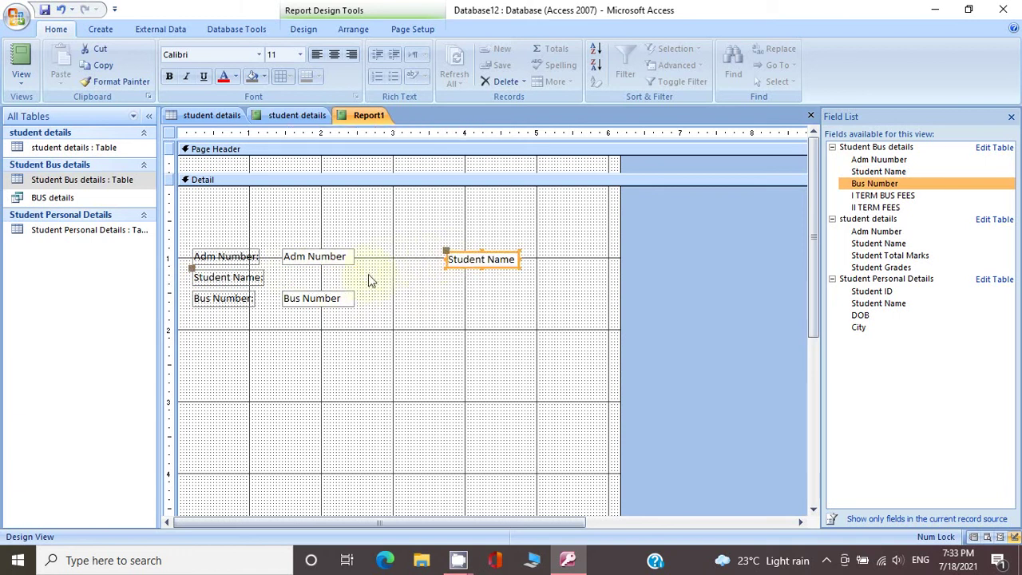
pyautogui.click(261, 277)
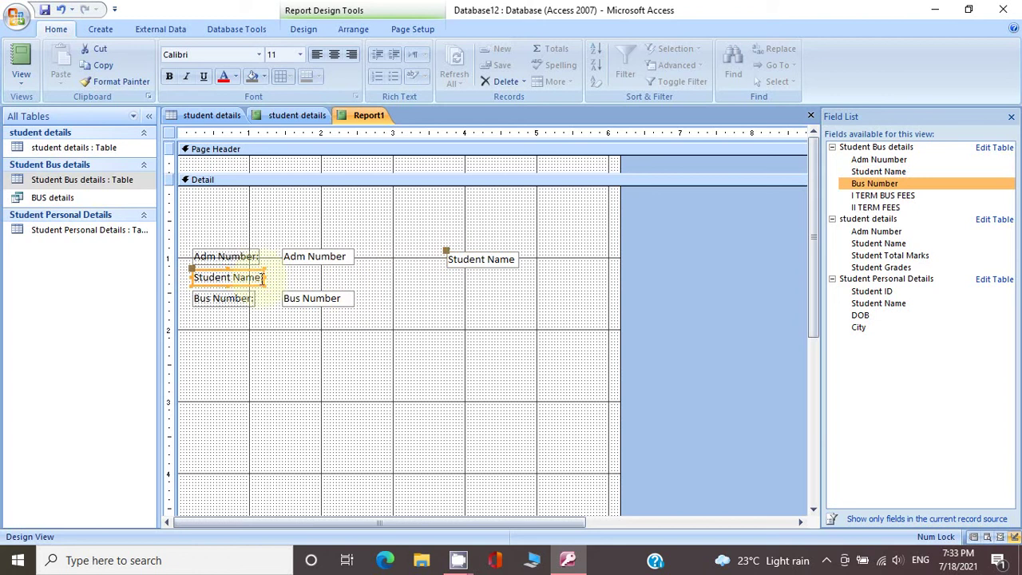
pyautogui.hotkey('ctrl', 'z')
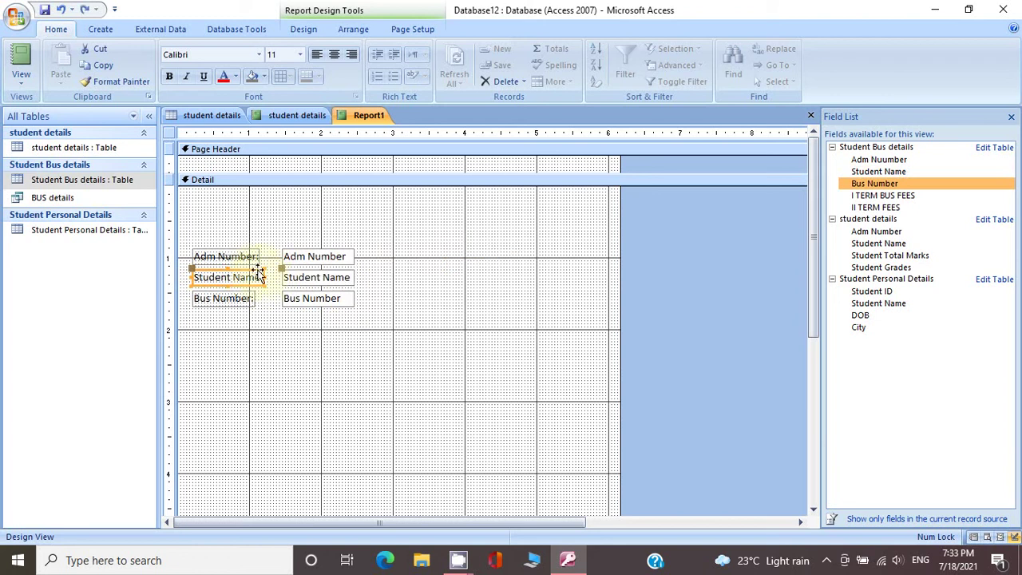
# - Move the Student Name label and text box beside Adm Number, and shift the Bus Number pair to sit centred beneath them
pyautogui.click(261, 272)
pyautogui.moveTo(260, 271); pyautogui.dragTo(436, 249)
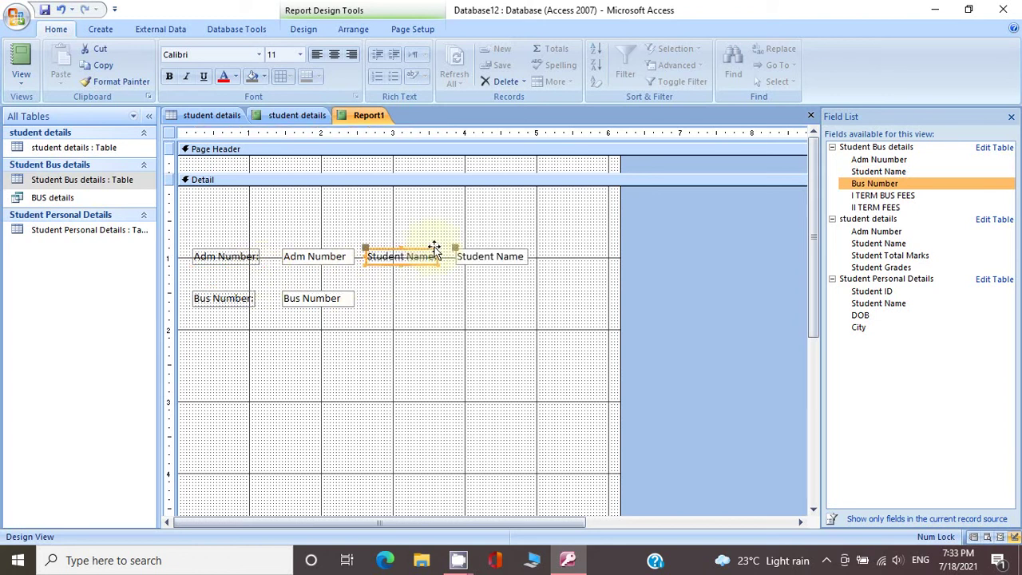
pyautogui.click(246, 297)
pyautogui.moveTo(245, 297); pyautogui.dragTo(343, 285)
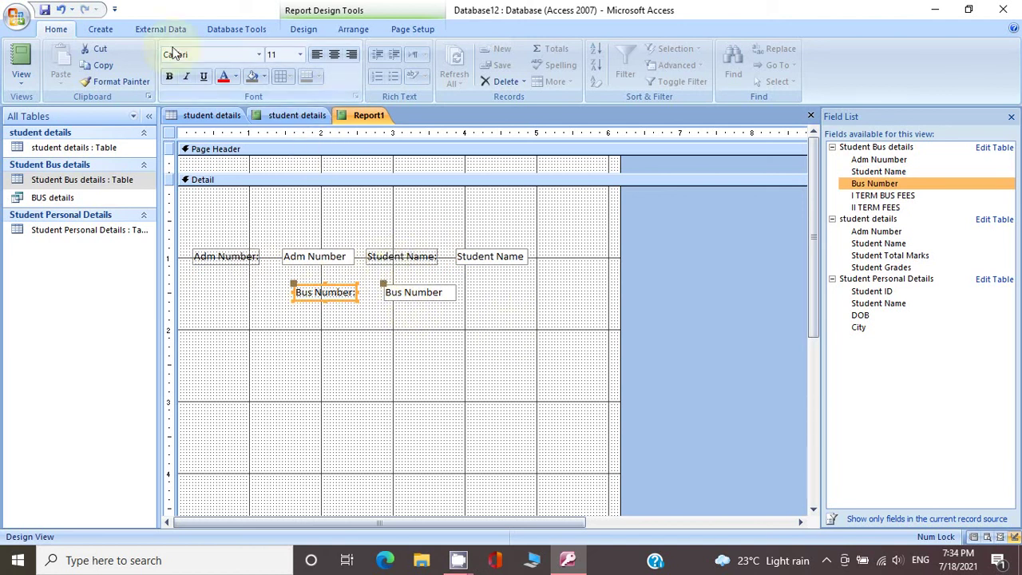
# - Save the report under the name Report1 and display its records in Report View
pyautogui.click(46, 9)
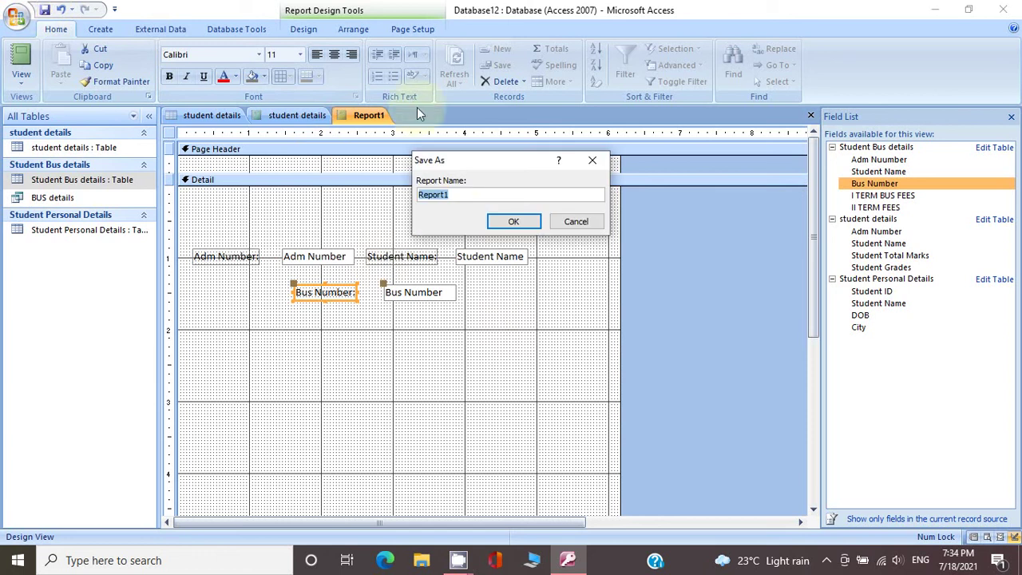
pyautogui.click(510, 222)
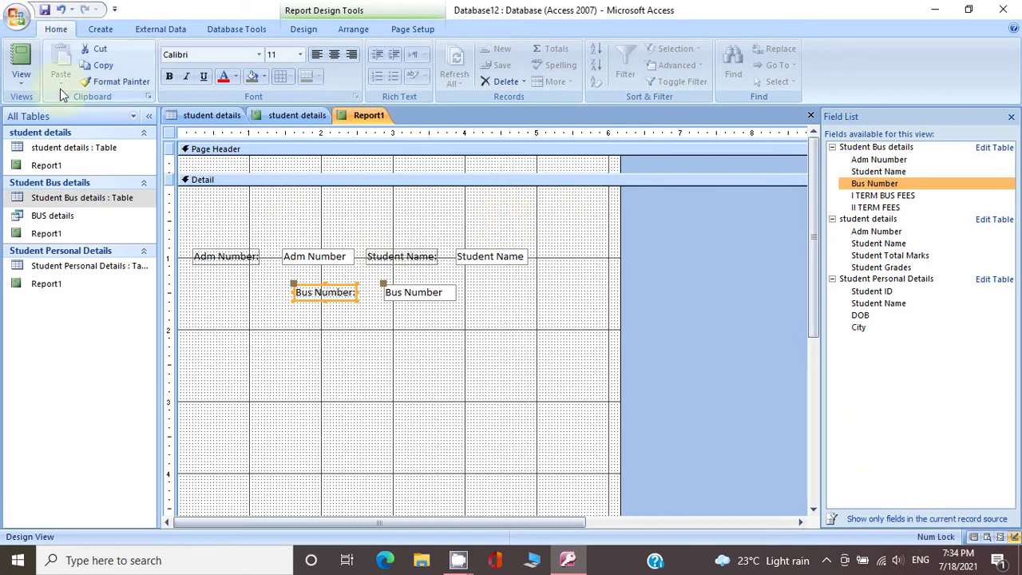
pyautogui.click(22, 85)
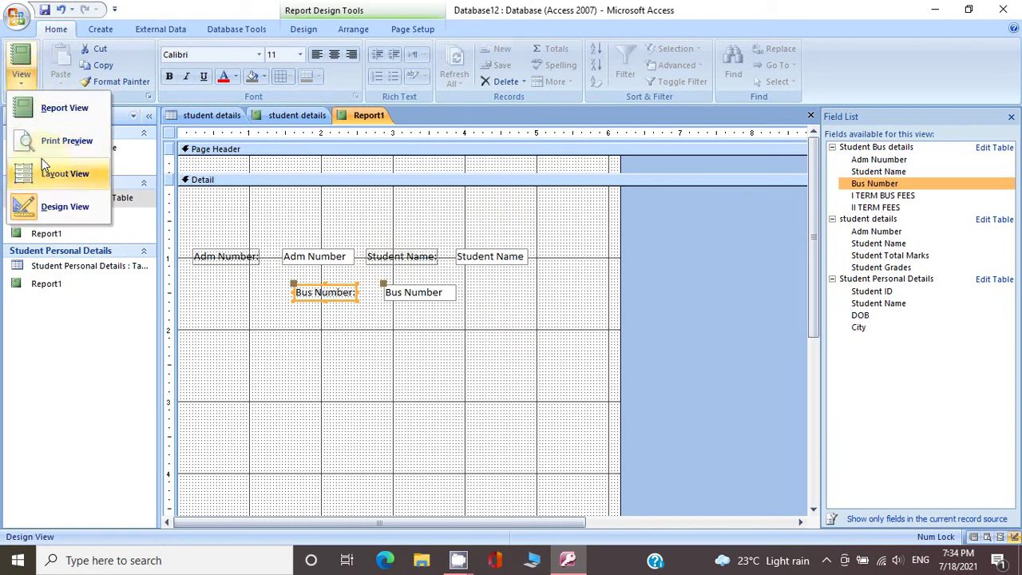
pyautogui.click(52, 109)
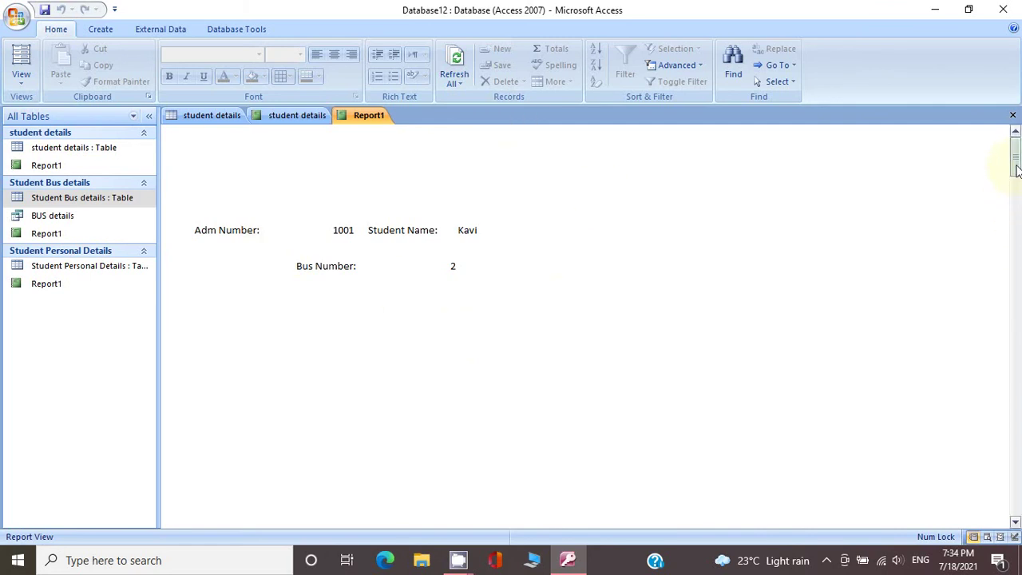
pyautogui.moveTo(1017, 170); pyautogui.dragTo(979, 160)
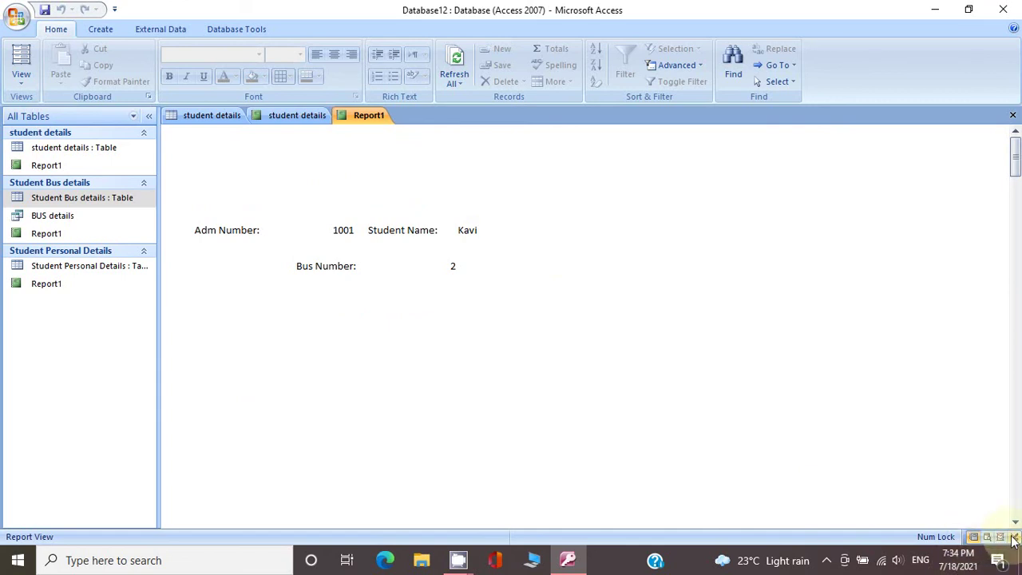
pyautogui.click(101, 29)
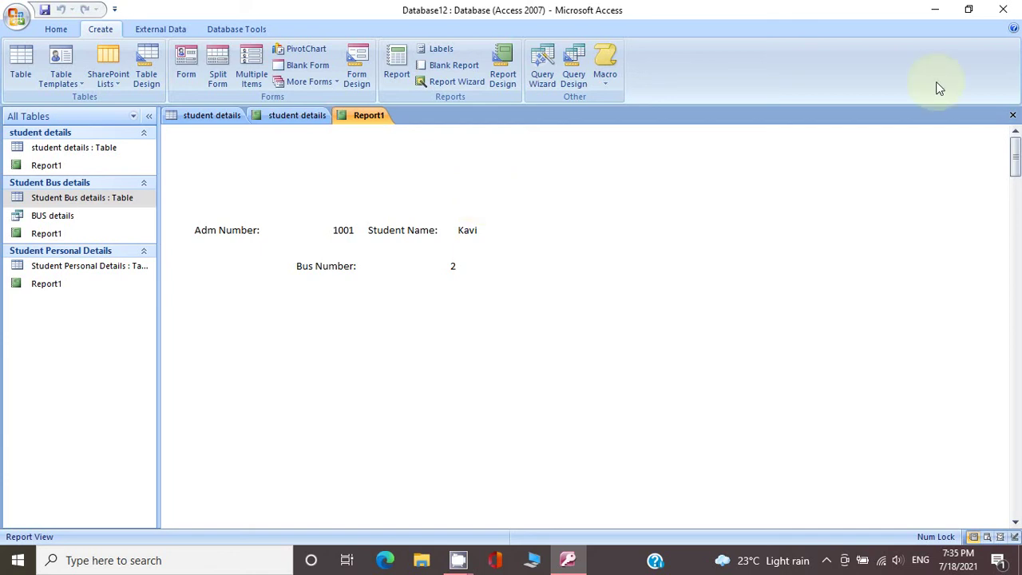
pyautogui.click(935, 12)
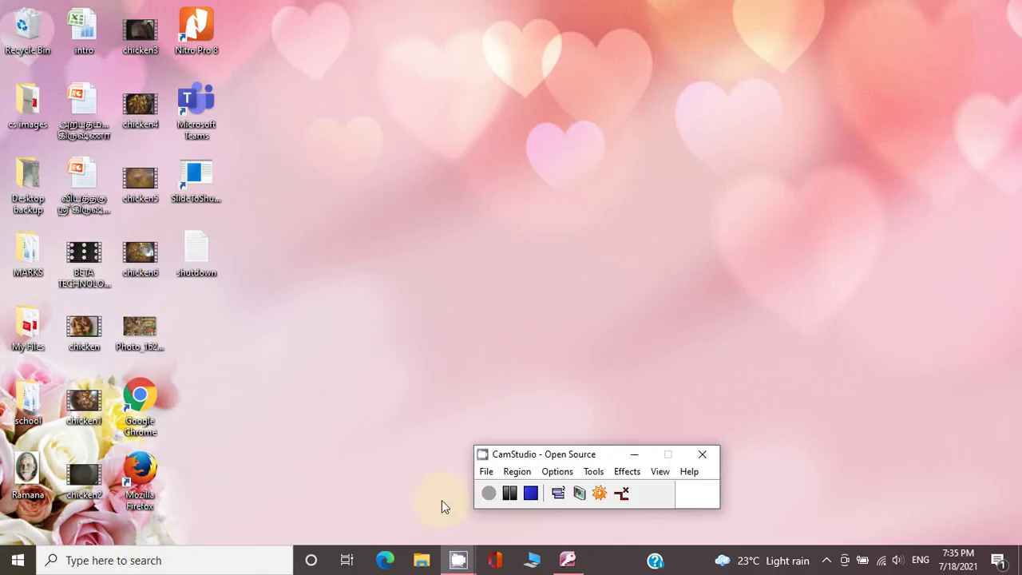